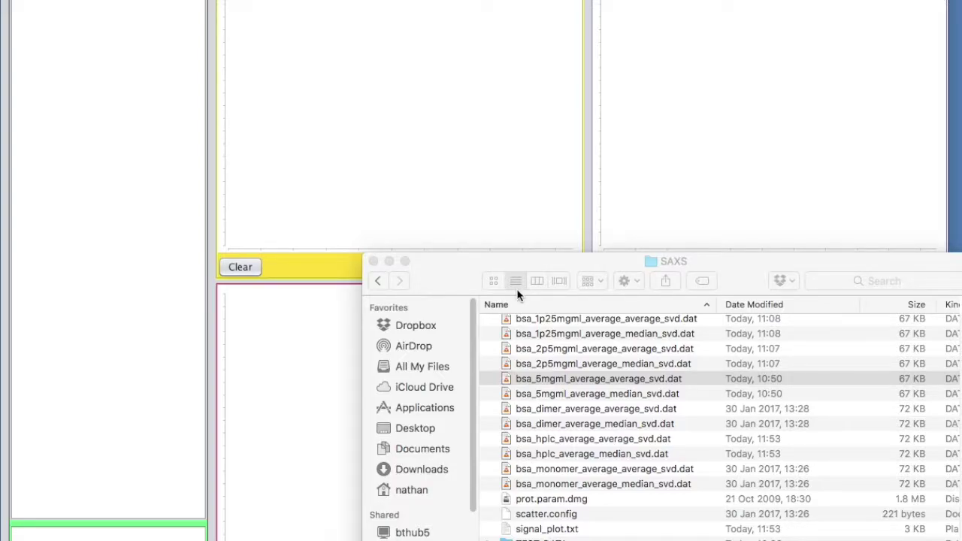
# - Load bsa_5mgml_average_average_svd.dat and bsa_hplc_average_average_svd.dat together into the first plot panel
pyautogui.moveTo(453, 268); pyautogui.dragTo(607, 150)
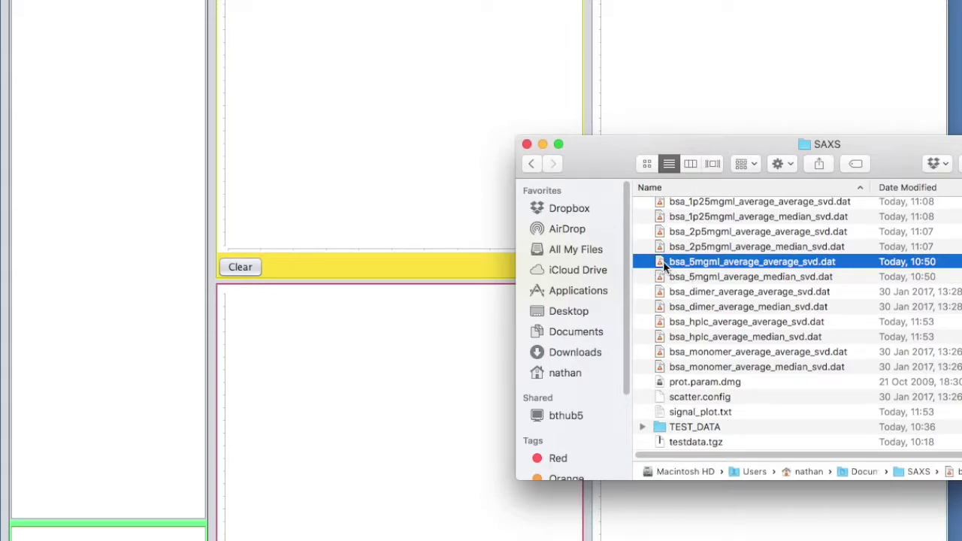
pyautogui.moveTo(661, 261); pyautogui.dragTo(450, 107)
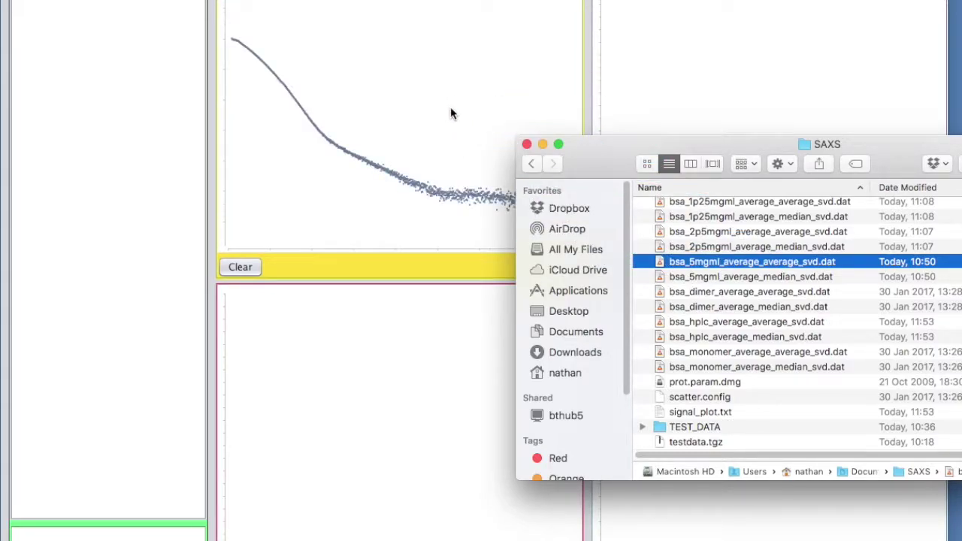
pyautogui.click(776, 323)
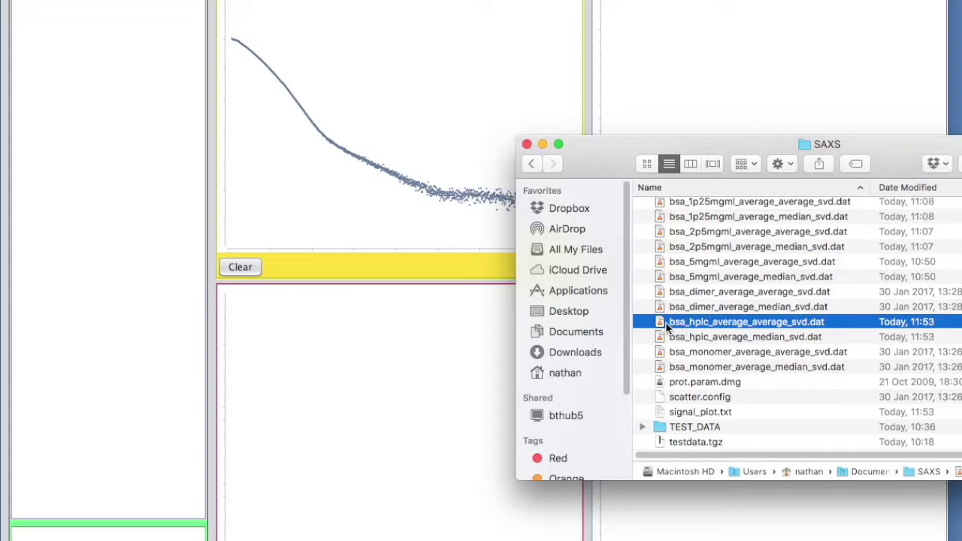
pyautogui.moveTo(663, 321); pyautogui.dragTo(445, 152)
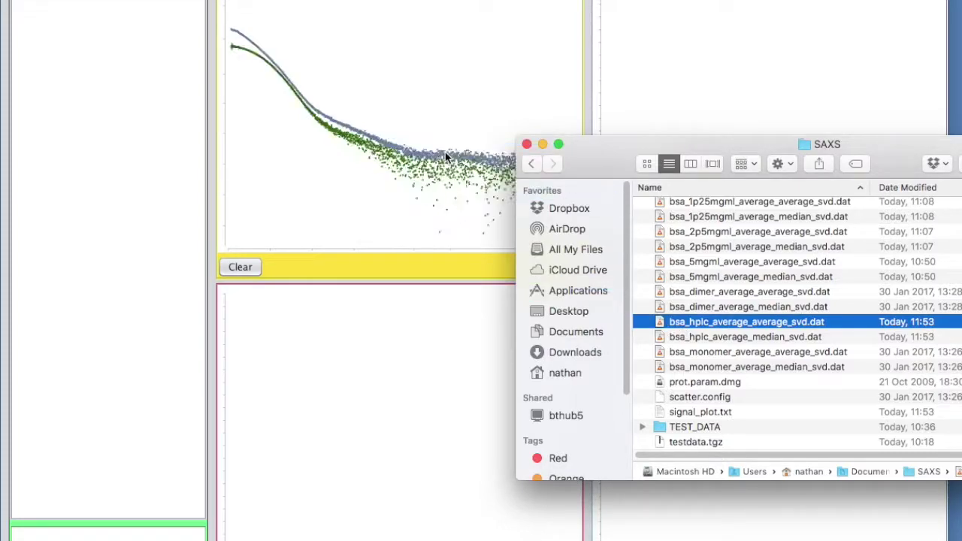
pyautogui.click(494, 121)
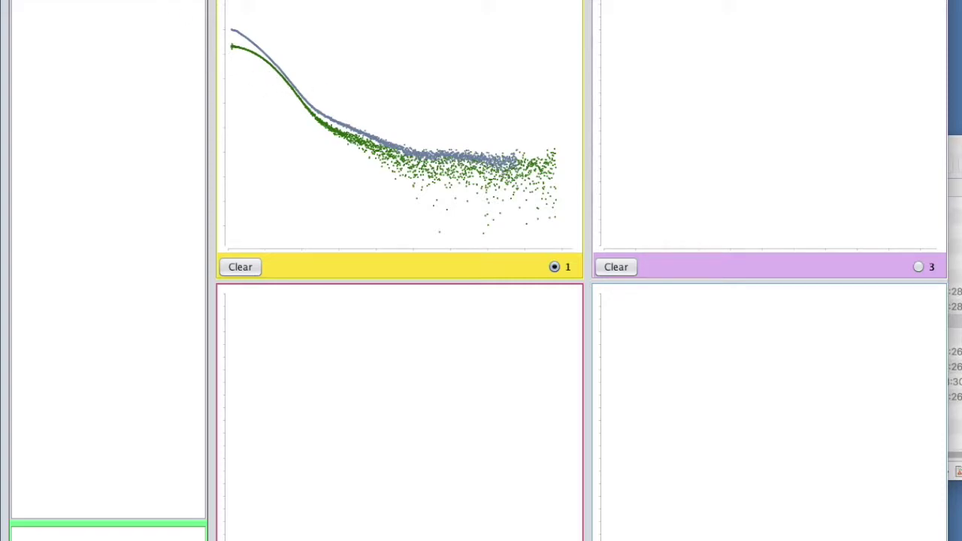
# - Uncheck the 5 mg/ml dataset in row 1 and show the HPLC curve in an enlarged log10 intensity plot
pyautogui.press('super+w')
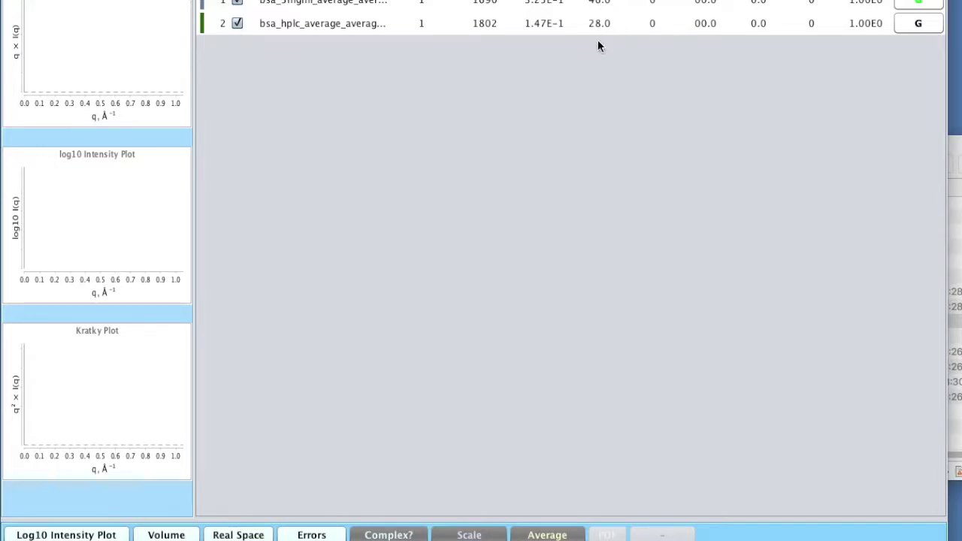
pyautogui.press('super+Tab')
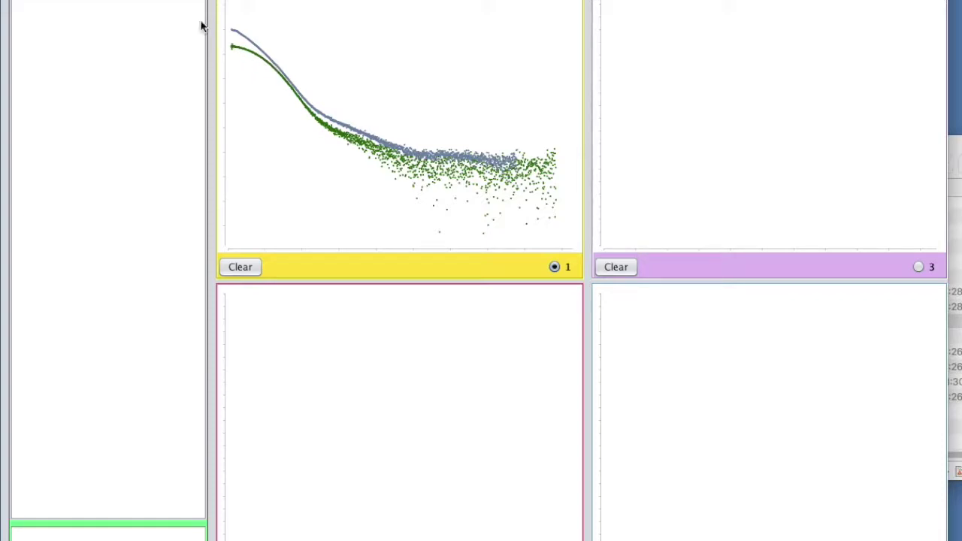
pyautogui.press('super+Tab')
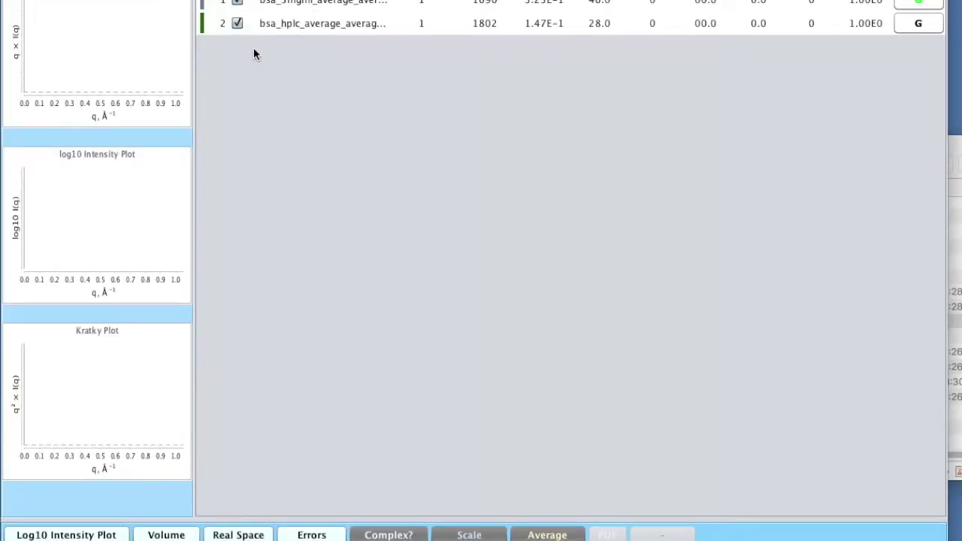
pyautogui.click(237, 3)
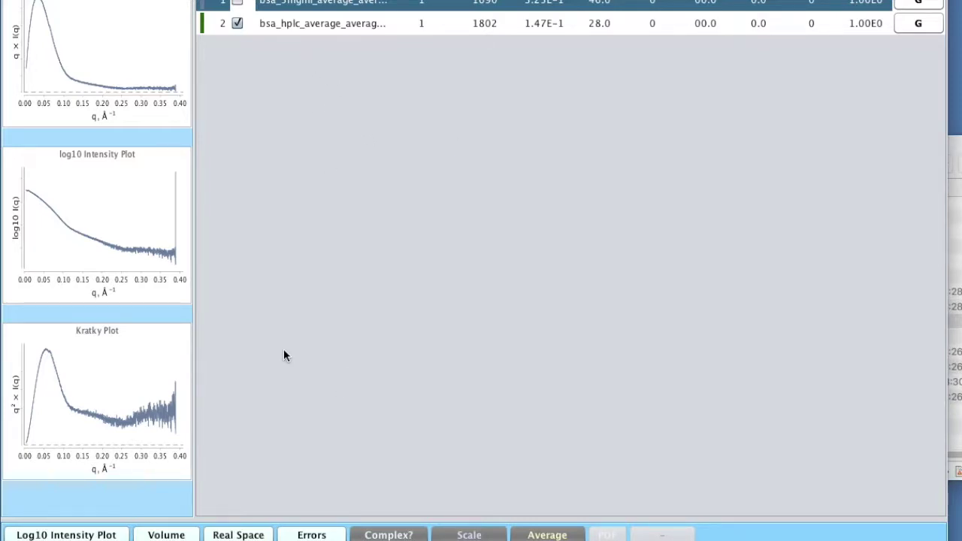
pyautogui.click(90, 534)
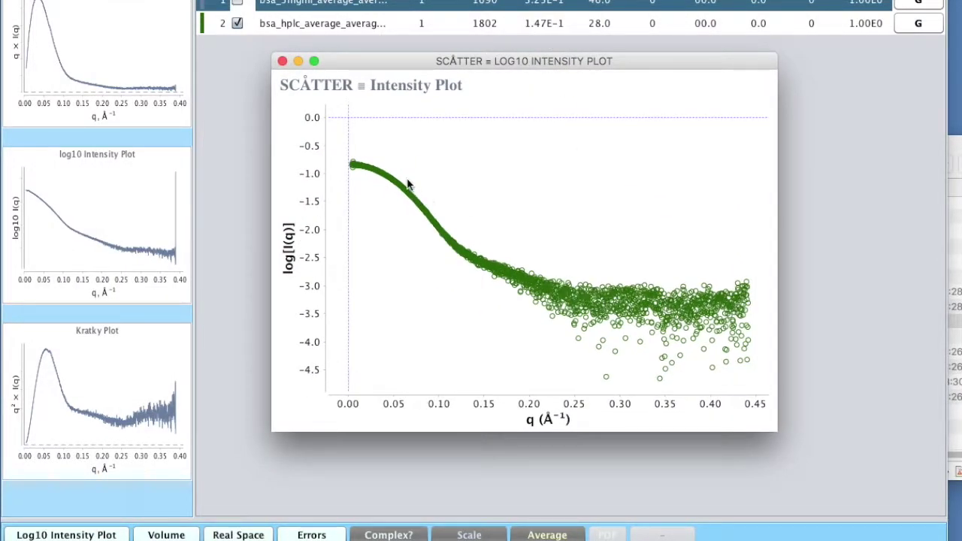
# - Zoom the log10 intensity plot onto the HPLC data points, then close that plot window
pyautogui.moveTo(348, 158); pyautogui.dragTo(749, 343)
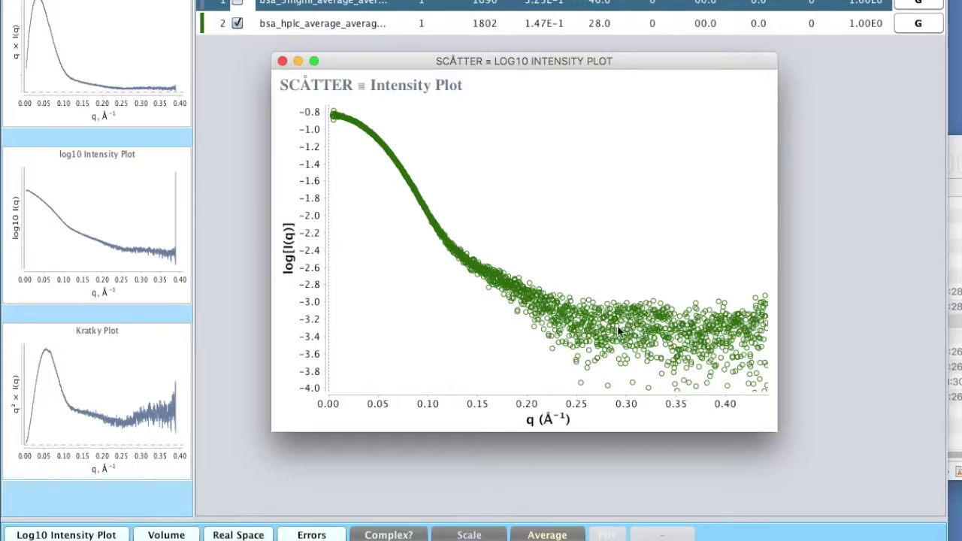
pyautogui.click(283, 62)
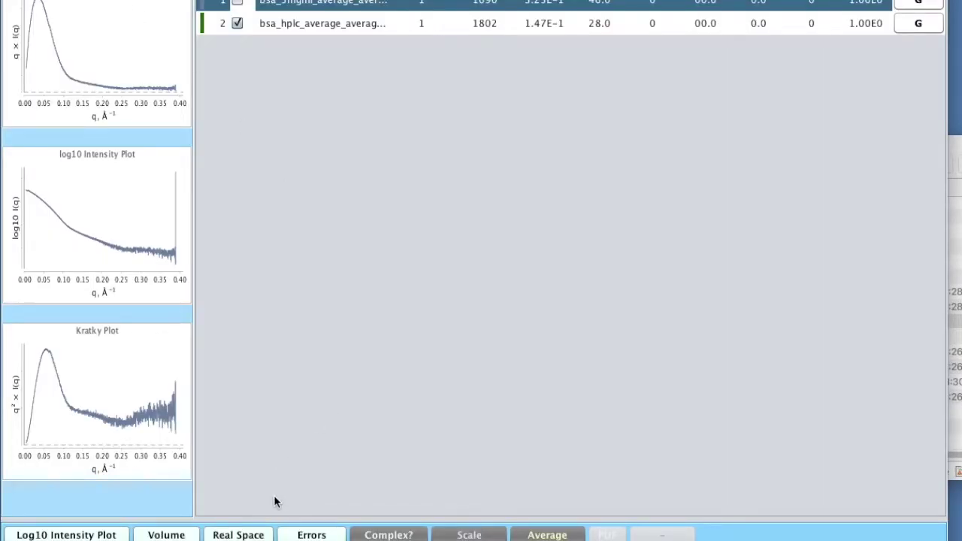
# - Fit the HPLC BSA P(r) in Real Space at dmax 97 (Rg 27.58, chi² 2.19)
pyautogui.click(258, 535)
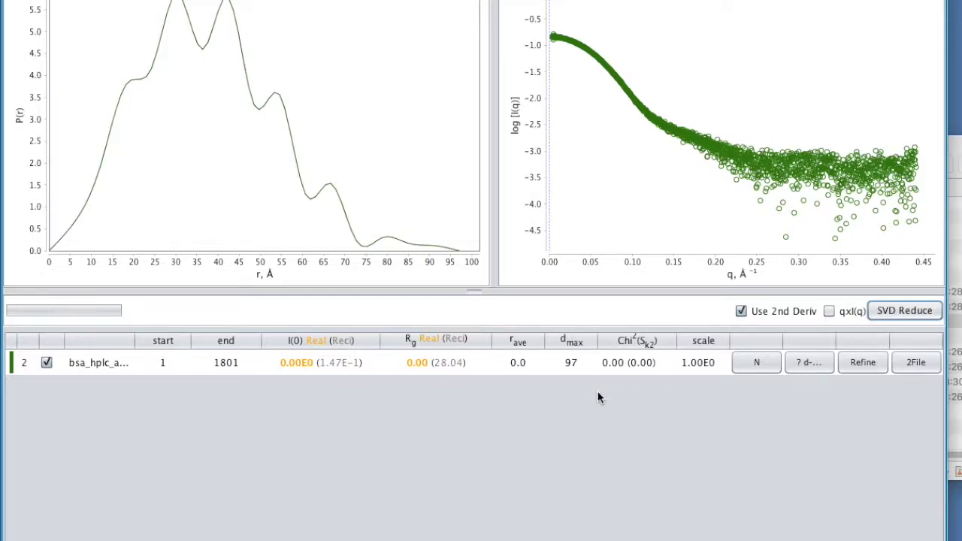
pyautogui.click(576, 366)
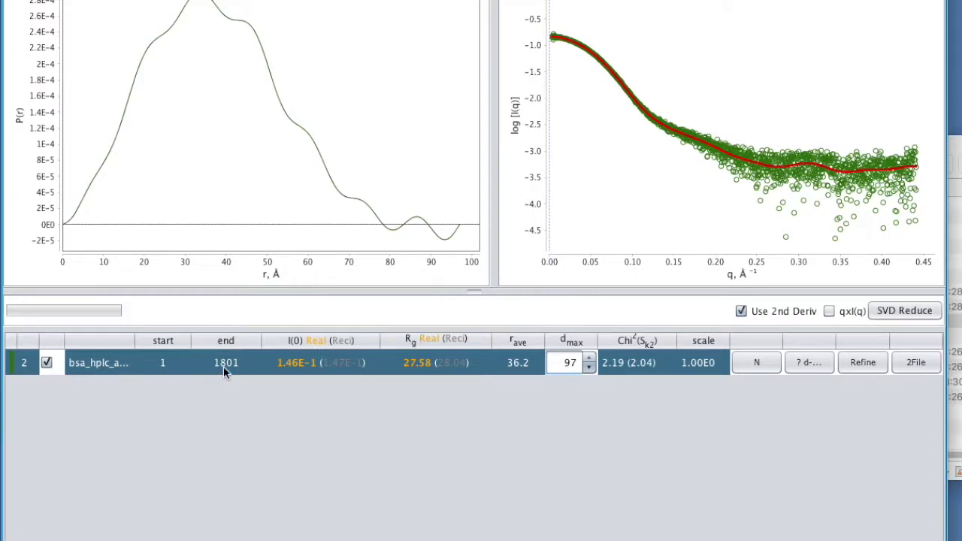
# - Step dmax up one unit at a time from 97 to 108, reaching Rg 27.71 and chi² 1.34
pyautogui.click(590, 359)
pyautogui.click(590, 359)
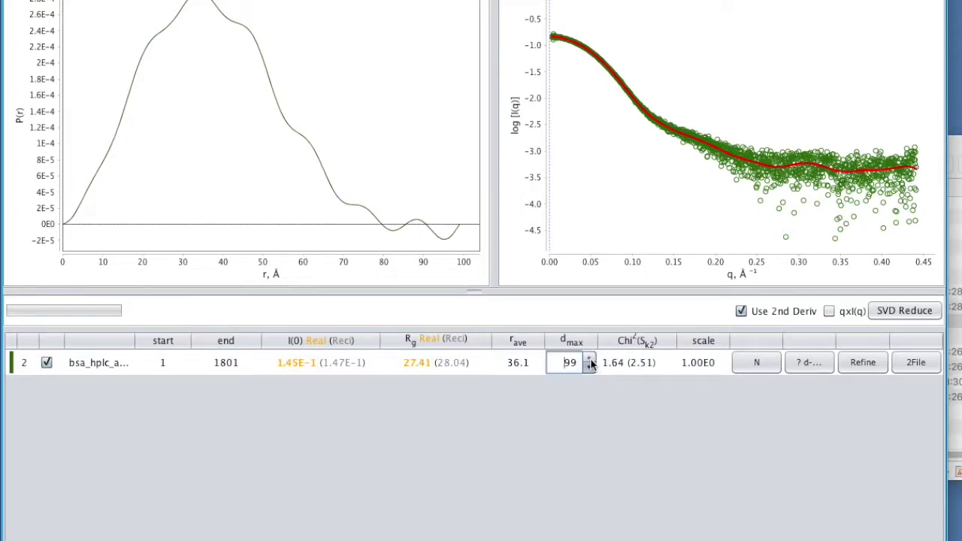
pyautogui.click(590, 359)
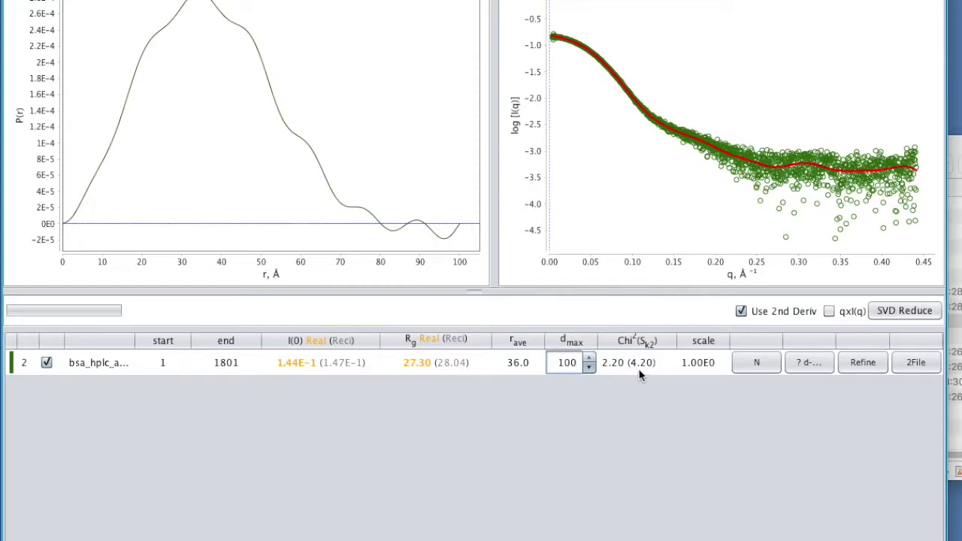
pyautogui.click(589, 359)
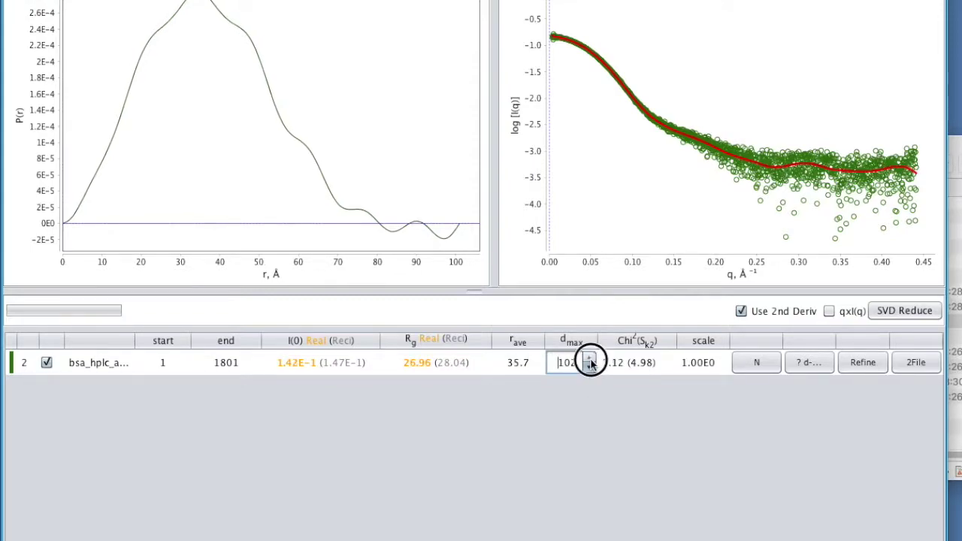
pyautogui.click(590, 359)
pyautogui.click(589, 359)
pyautogui.click(590, 359)
pyautogui.click(589, 359)
pyautogui.click(589, 359)
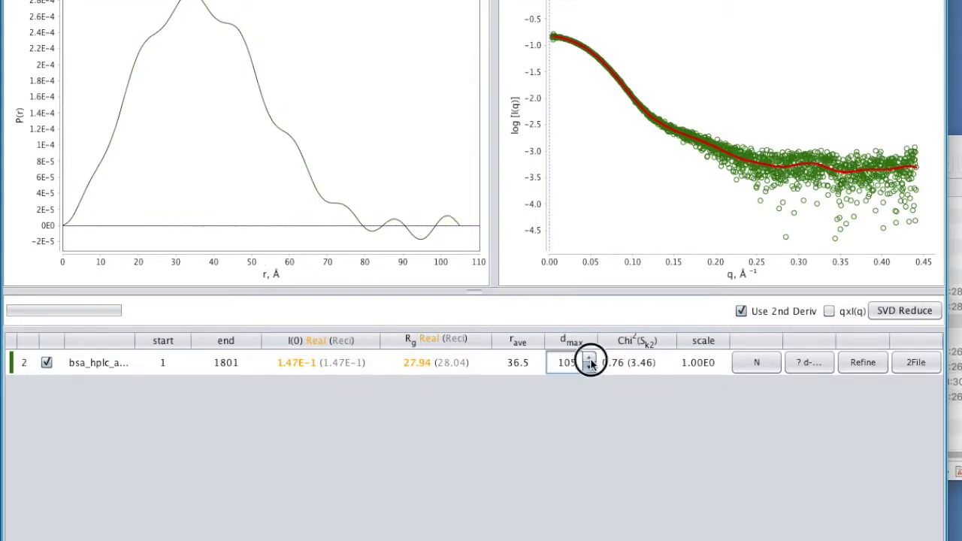
pyautogui.click(590, 359)
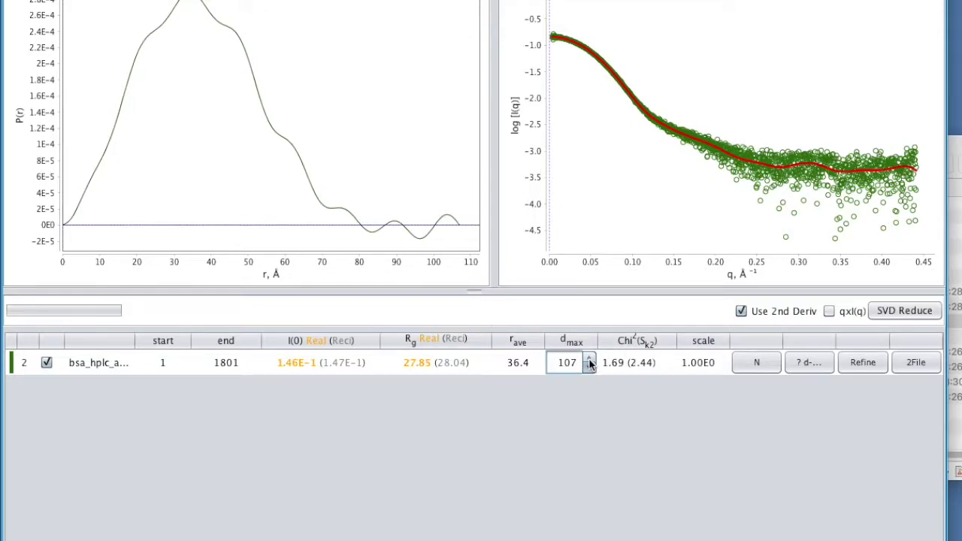
pyautogui.click(590, 359)
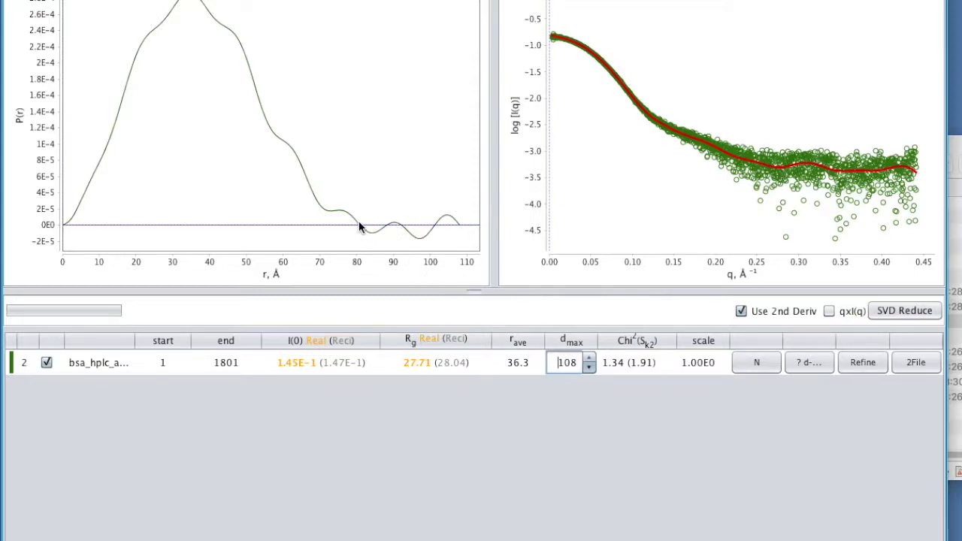
# - Step dmax down from 108 to 84, giving Rg 27.95 and chi² 1.66
pyautogui.click(590, 370)
pyautogui.click(590, 369)
pyautogui.click(590, 369)
pyautogui.click(590, 370)
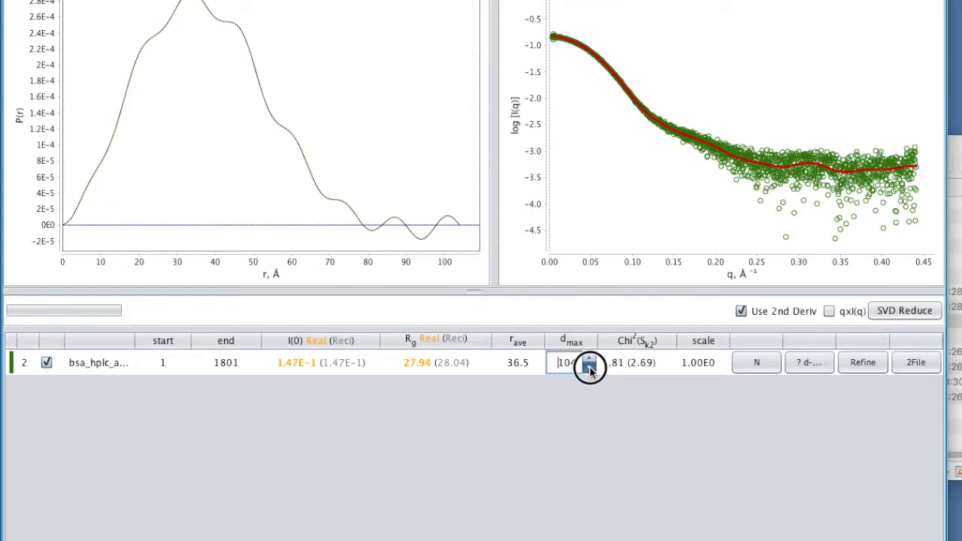
pyautogui.click(590, 370)
pyautogui.click(590, 369)
pyautogui.click(590, 370)
pyautogui.click(590, 370)
pyautogui.click(590, 370)
pyautogui.click(590, 370)
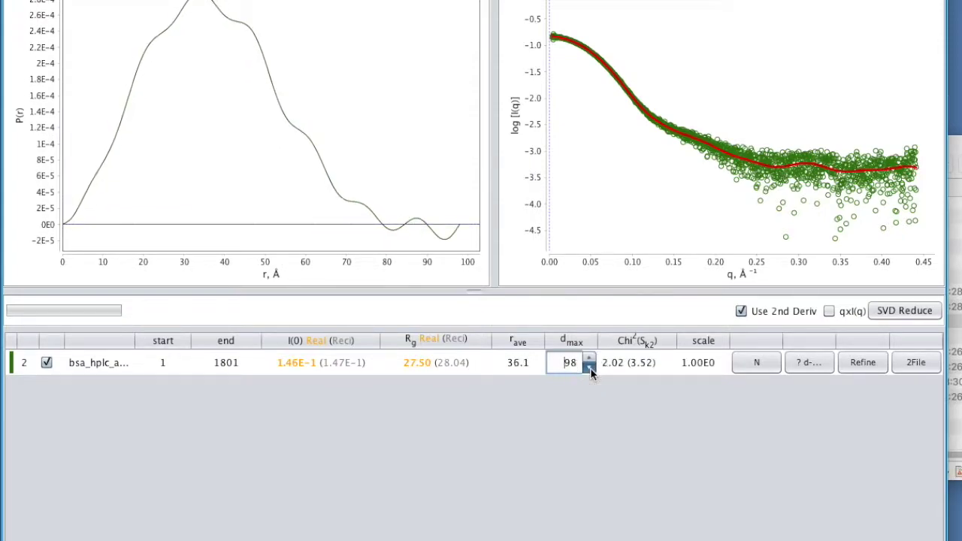
pyautogui.click(590, 370)
pyautogui.click(590, 369)
pyautogui.click(590, 369)
pyautogui.click(589, 370)
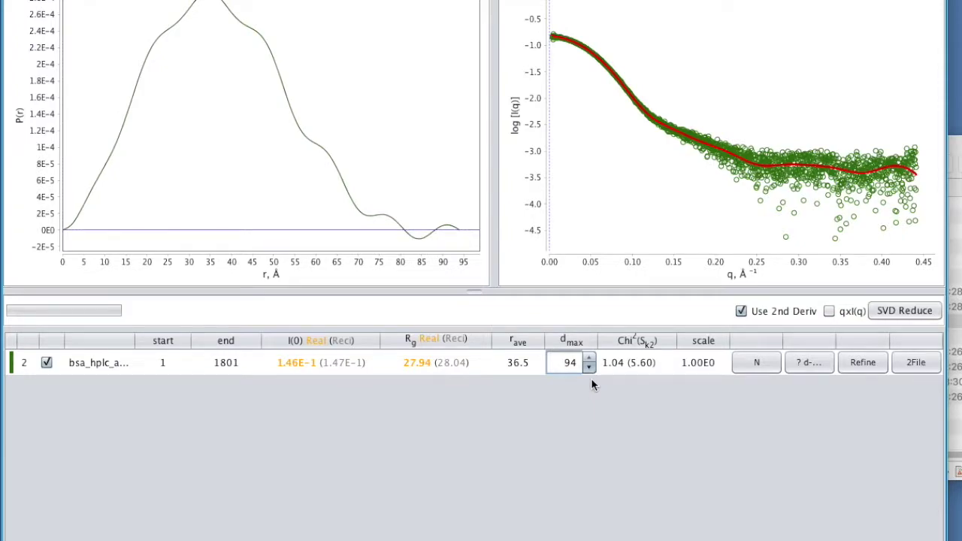
pyautogui.click(590, 369)
pyautogui.click(590, 370)
pyautogui.click(590, 370)
pyautogui.click(590, 369)
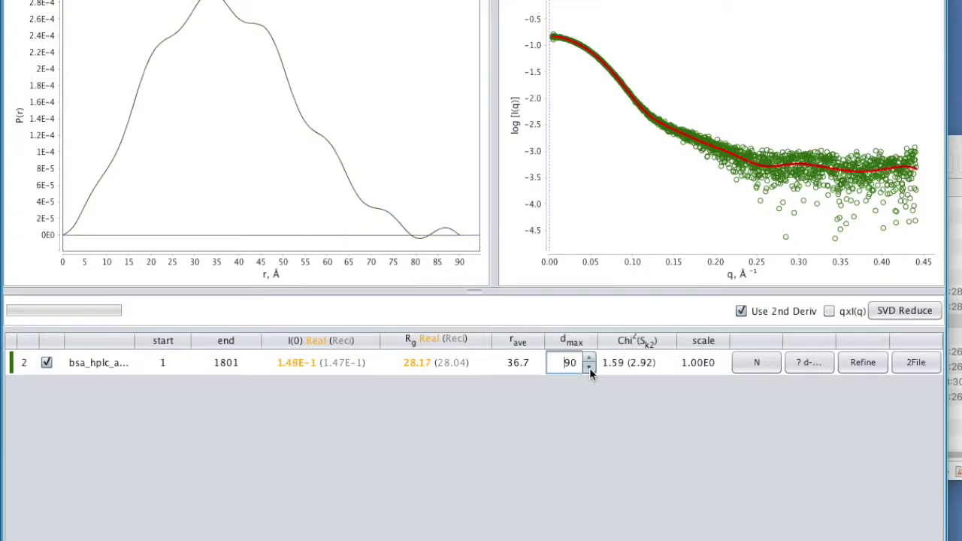
pyautogui.click(590, 370)
pyautogui.click(590, 370)
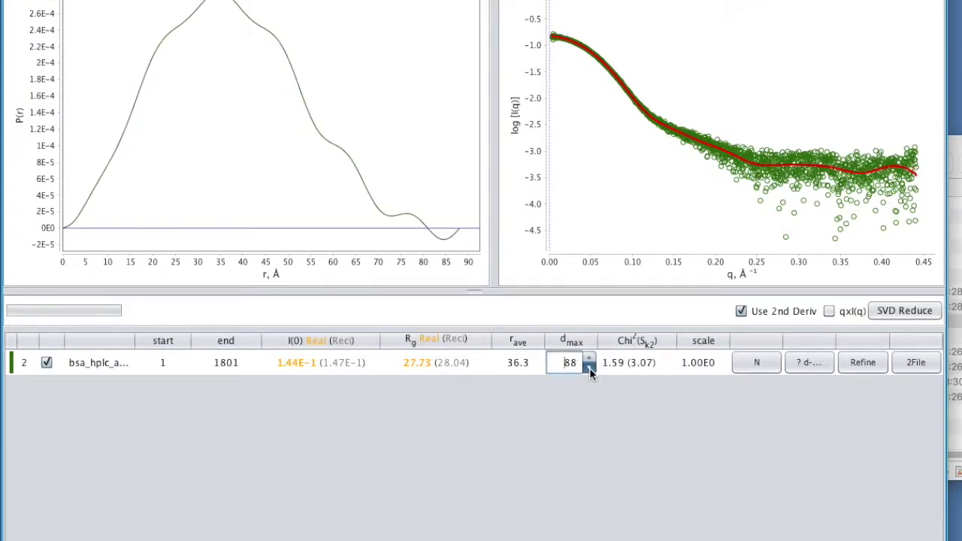
pyautogui.click(590, 369)
pyautogui.click(590, 369)
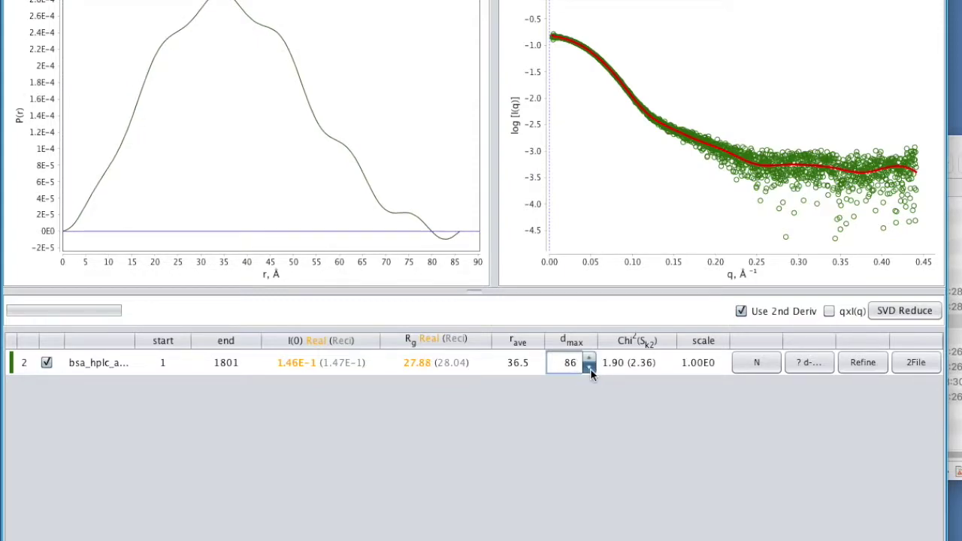
pyautogui.click(590, 370)
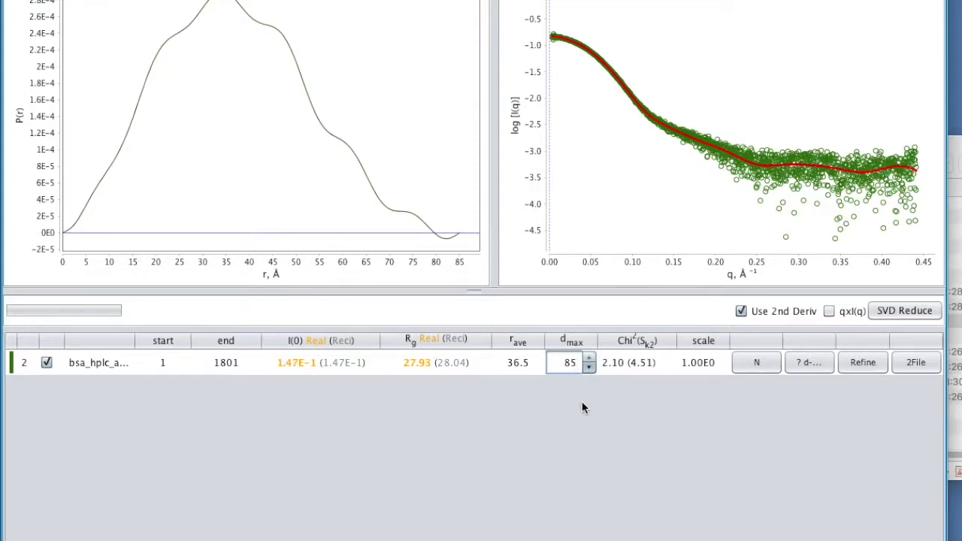
pyautogui.click(590, 370)
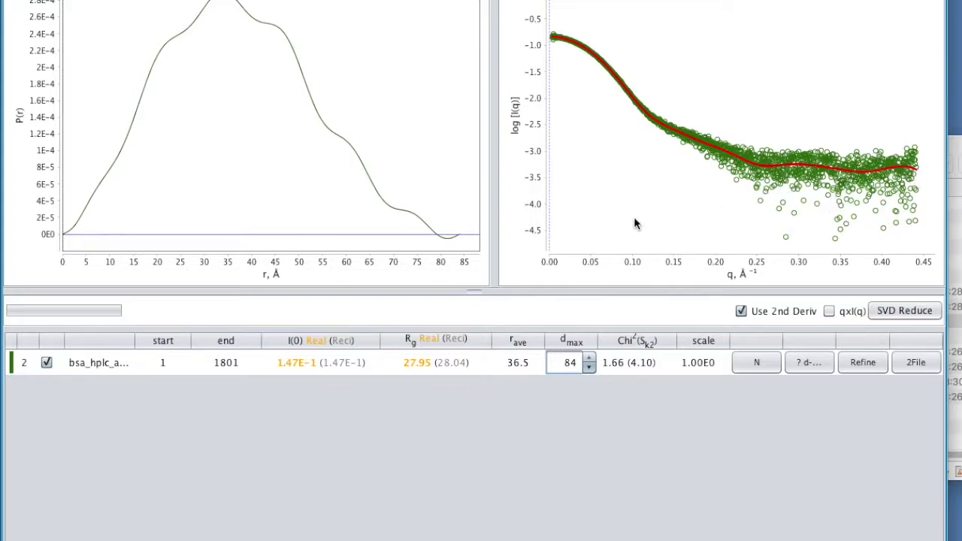
pyautogui.click(226, 367)
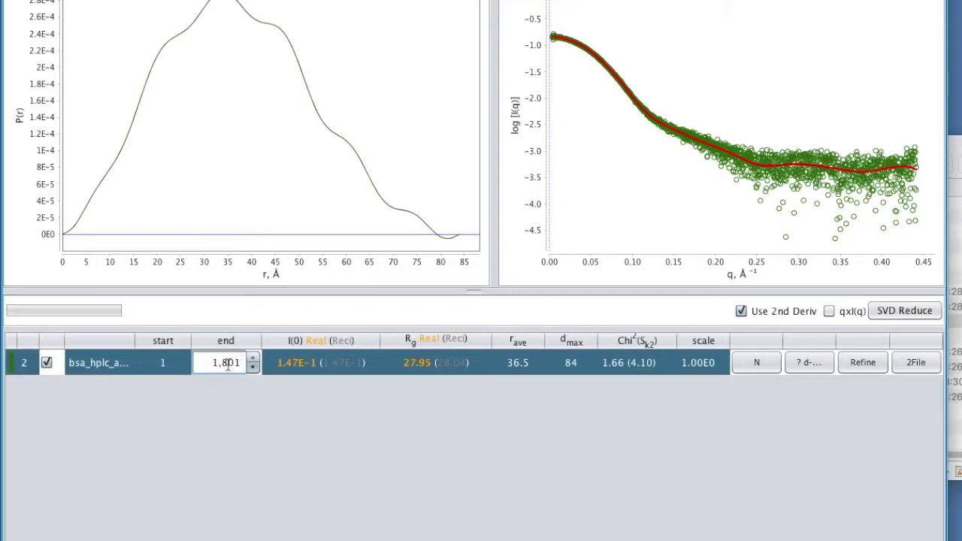
# - Change the data range end point from 1,801 to 1200, so chi² becomes 2.94
pyautogui.doubleClick(226, 365)
pyautogui.write('1200')
pyautogui.press('Return')
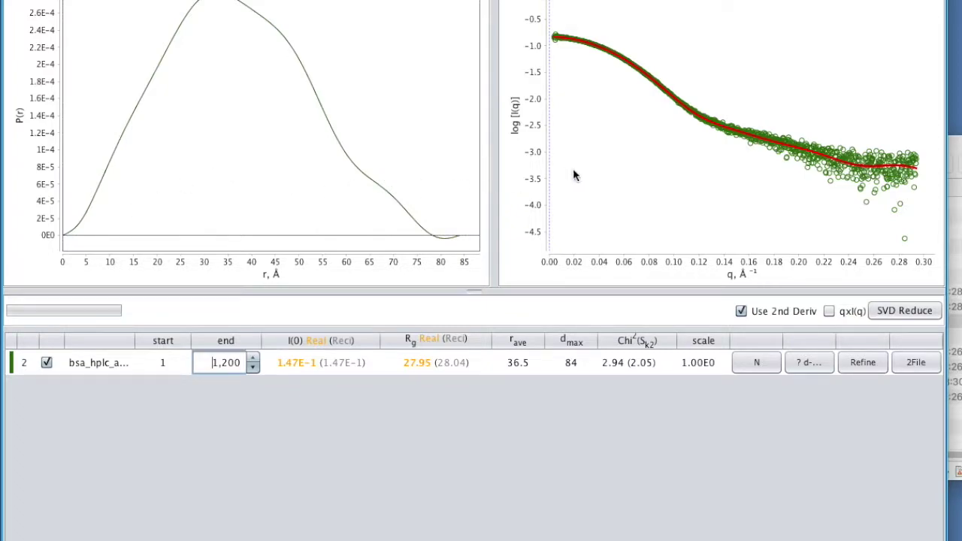
# - Try dmax values from 85 down to 72 on the shortened HPLC data
pyautogui.click(570, 363)
pyautogui.click(590, 359)
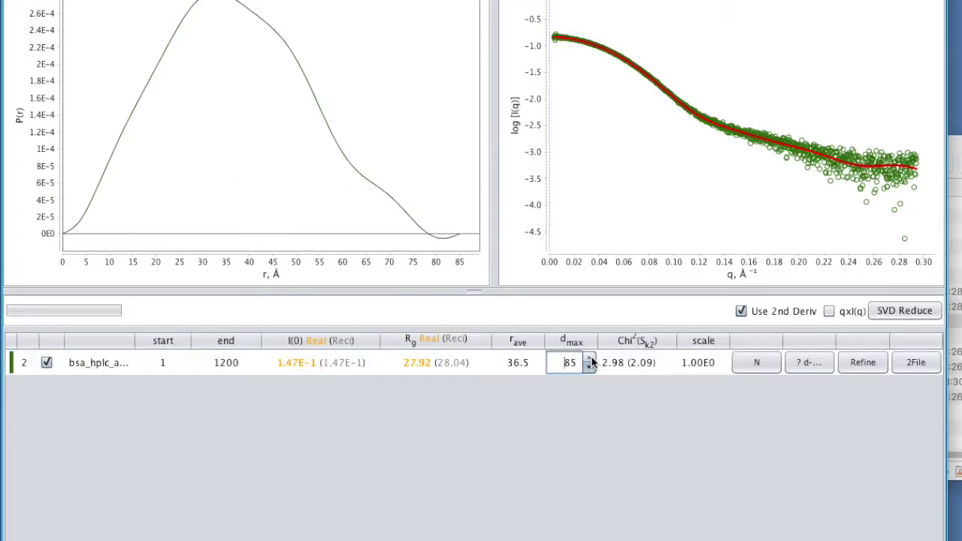
pyautogui.click(591, 368)
pyautogui.click(591, 367)
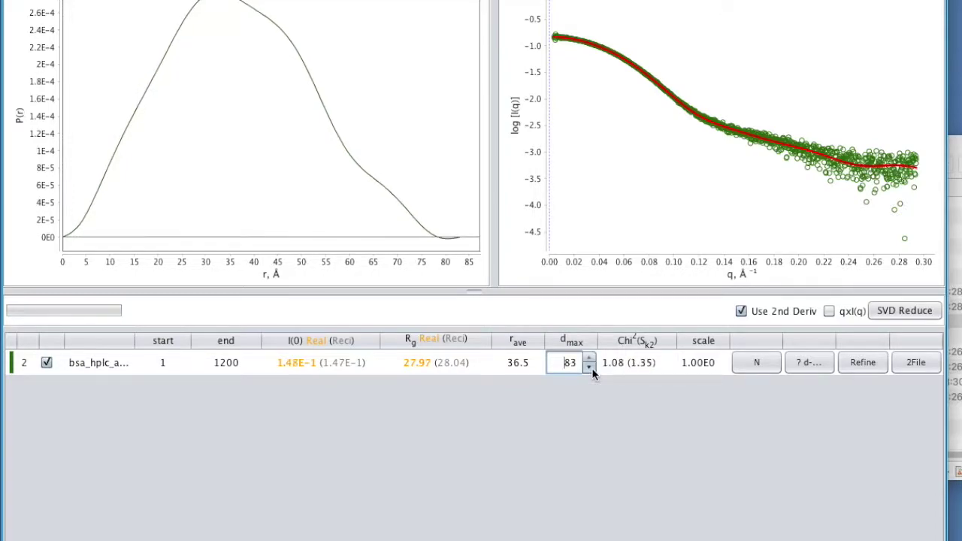
pyautogui.click(590, 367)
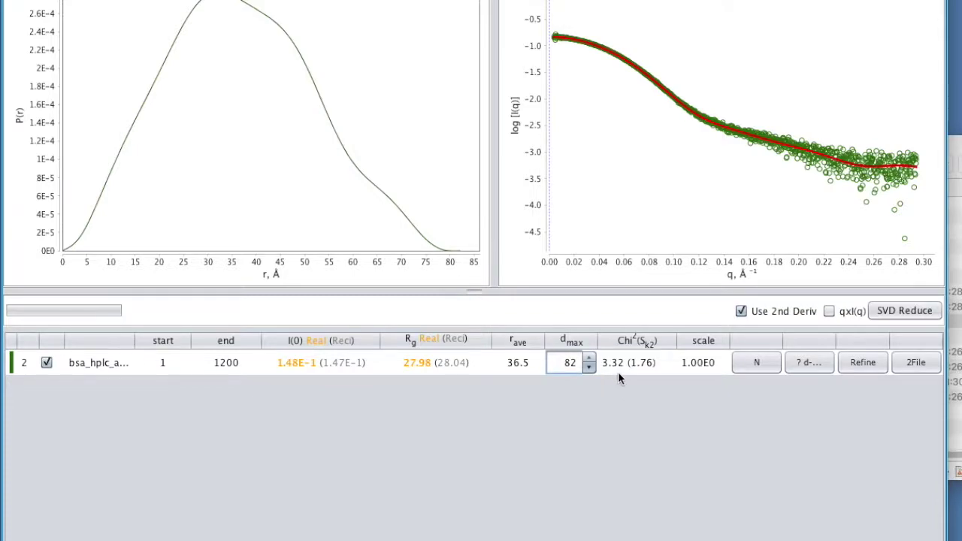
pyautogui.click(590, 367)
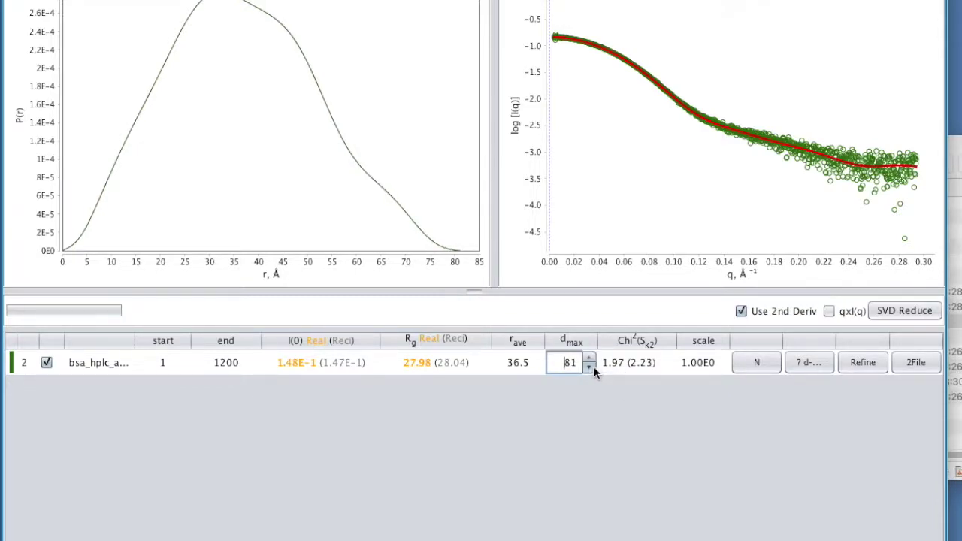
pyautogui.click(590, 367)
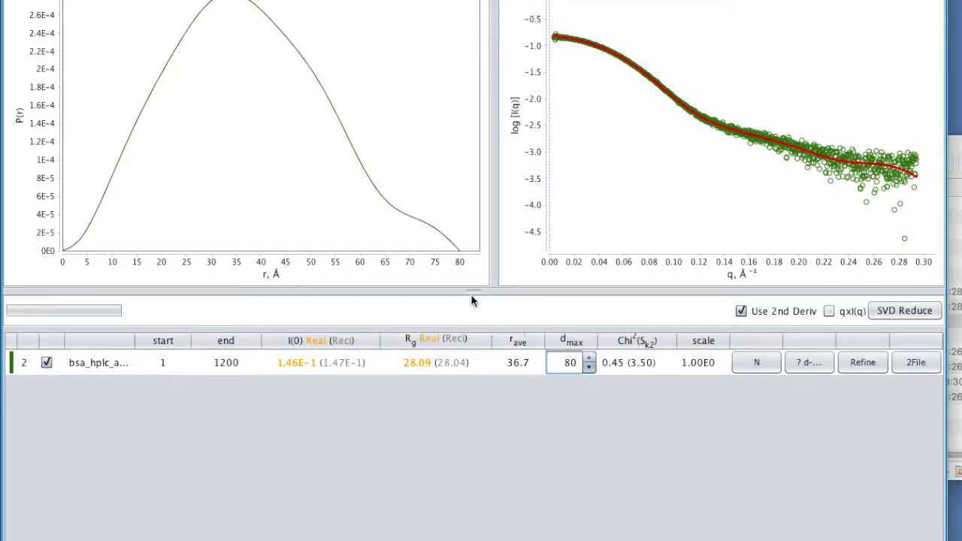
pyautogui.click(590, 367)
pyautogui.click(590, 368)
pyautogui.click(590, 368)
pyautogui.click(589, 368)
pyautogui.click(590, 368)
pyautogui.click(590, 368)
pyautogui.click(590, 368)
pyautogui.click(590, 368)
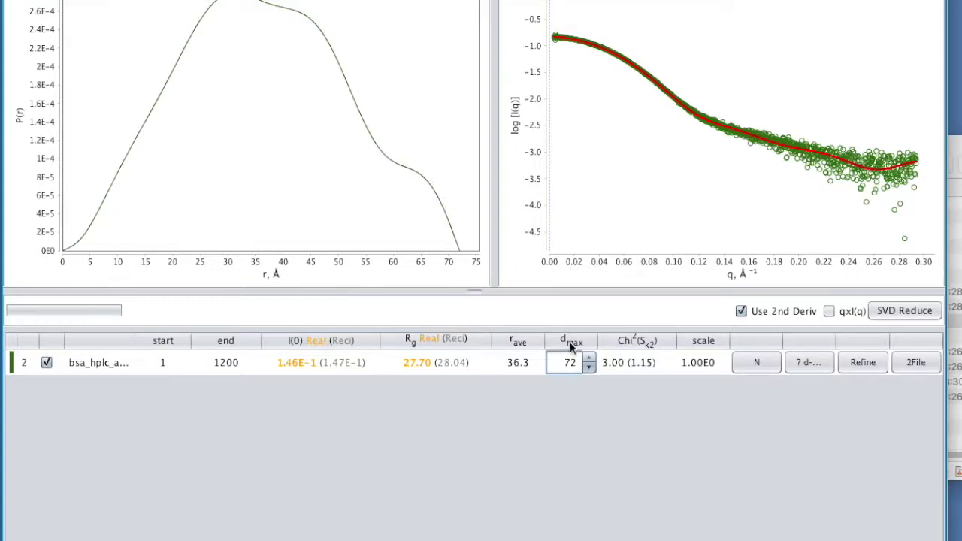
# - Raise dmax back up to 80, giving Rg 28.09 and chi² 0.45
pyautogui.click(590, 360)
pyautogui.click(590, 359)
pyautogui.click(590, 360)
pyautogui.click(590, 359)
pyautogui.click(590, 359)
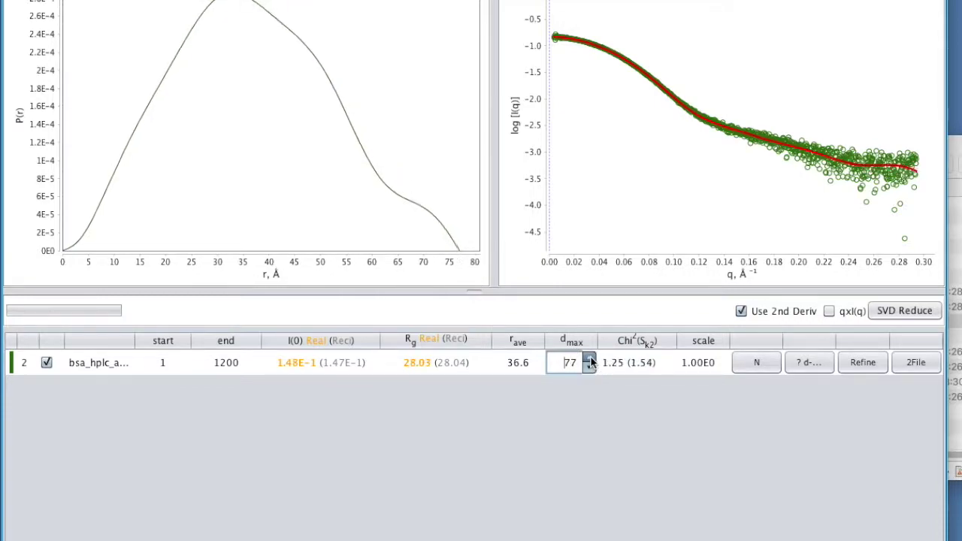
pyautogui.click(590, 359)
pyautogui.click(590, 360)
pyautogui.click(589, 360)
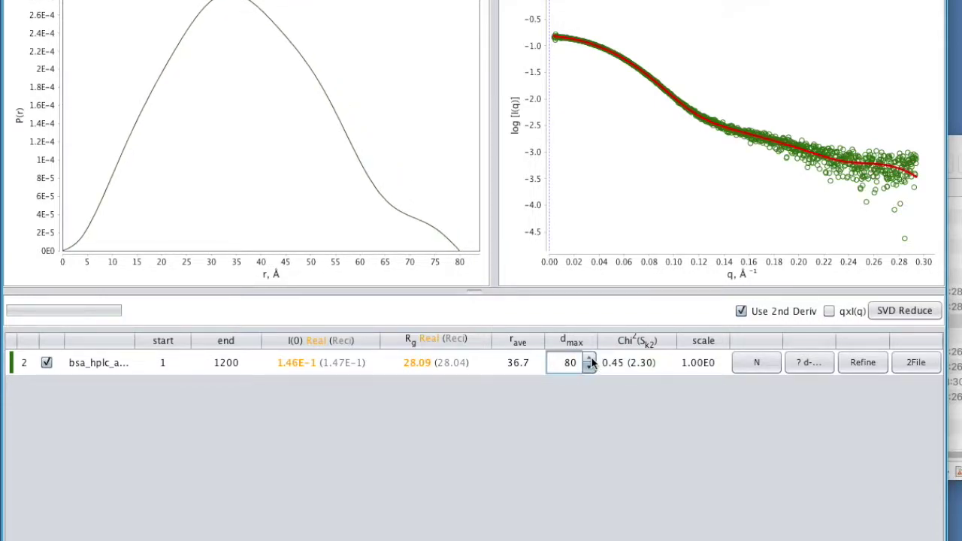
pyautogui.click(590, 359)
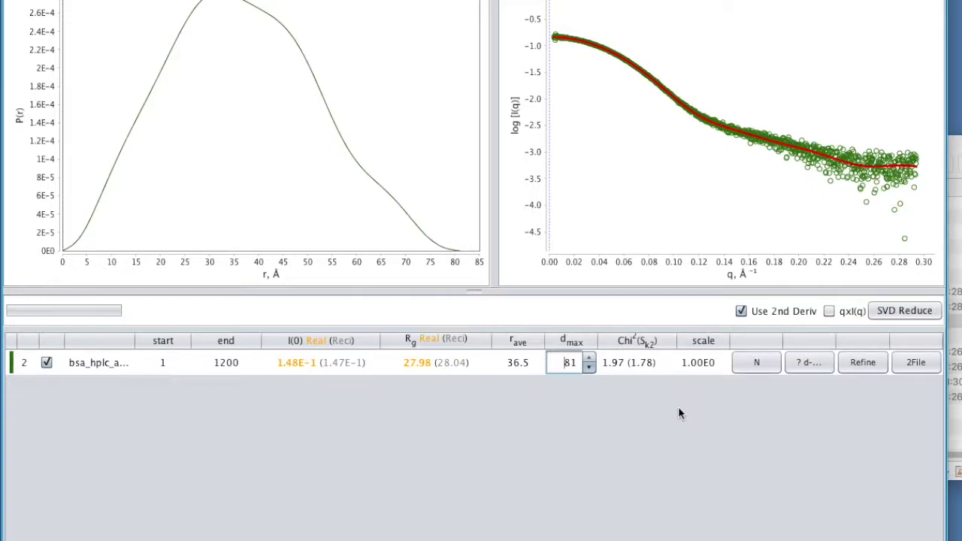
pyautogui.click(830, 311)
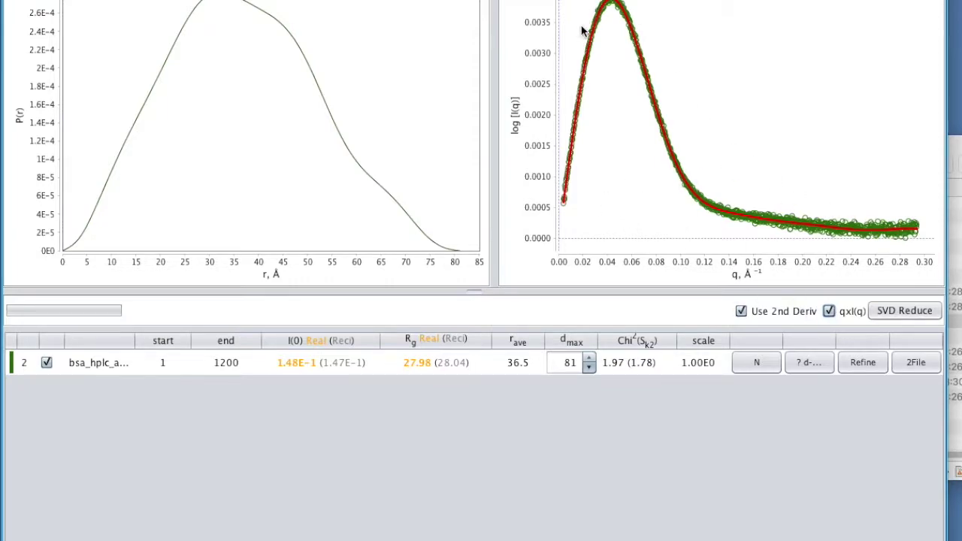
pyautogui.click(829, 310)
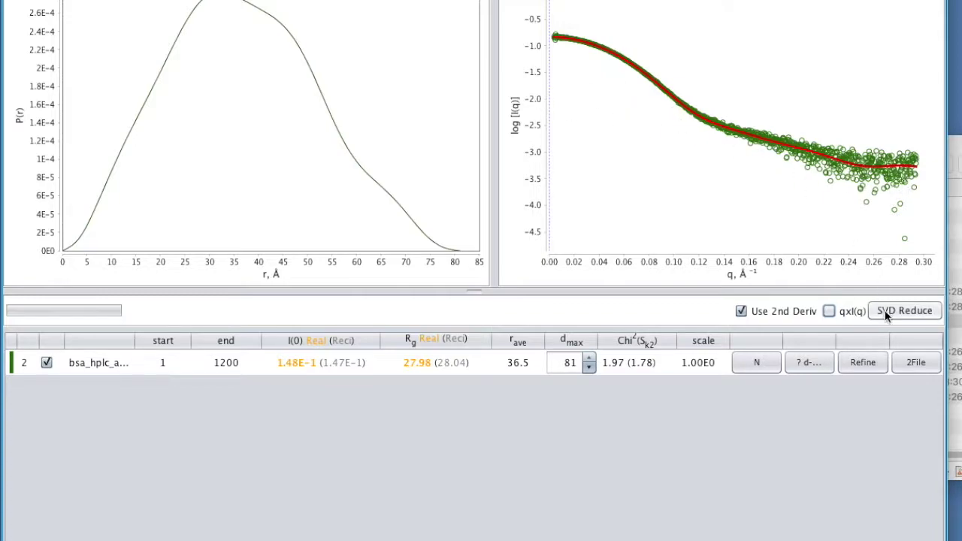
# - Refine the 81 Å P(r), rejecting 12 outliers (1.0%), and close the cross-validation plot
pyautogui.click(864, 368)
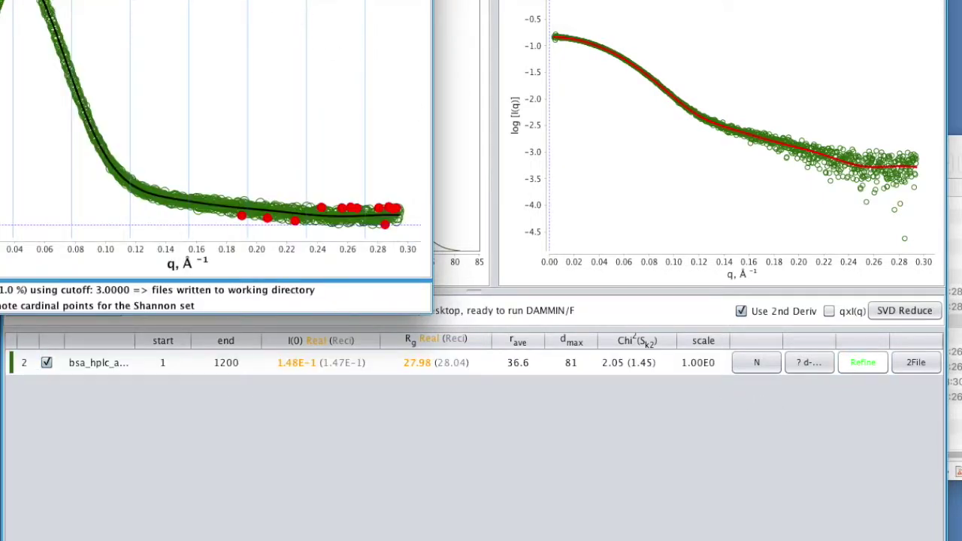
pyautogui.moveTo(182, 0); pyautogui.dragTo(556, 89)
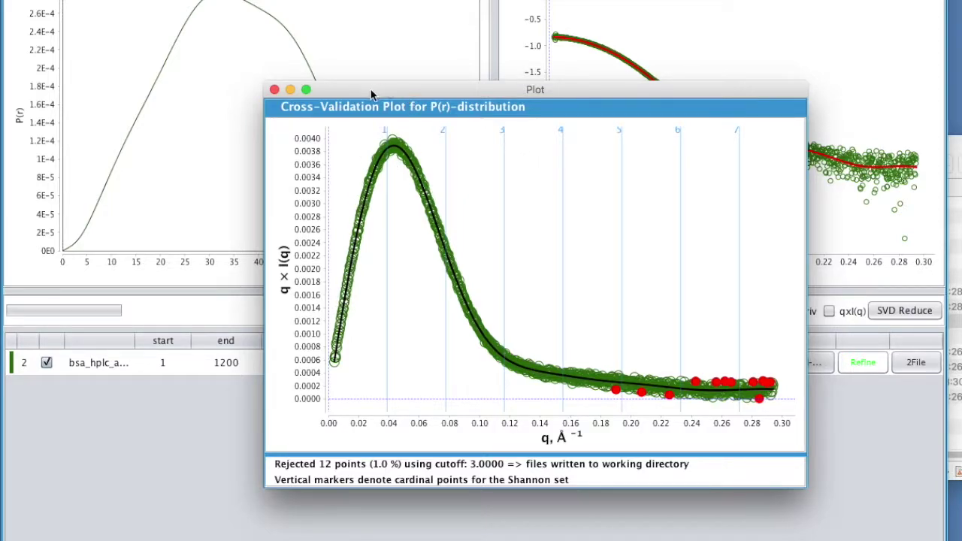
pyautogui.click(274, 89)
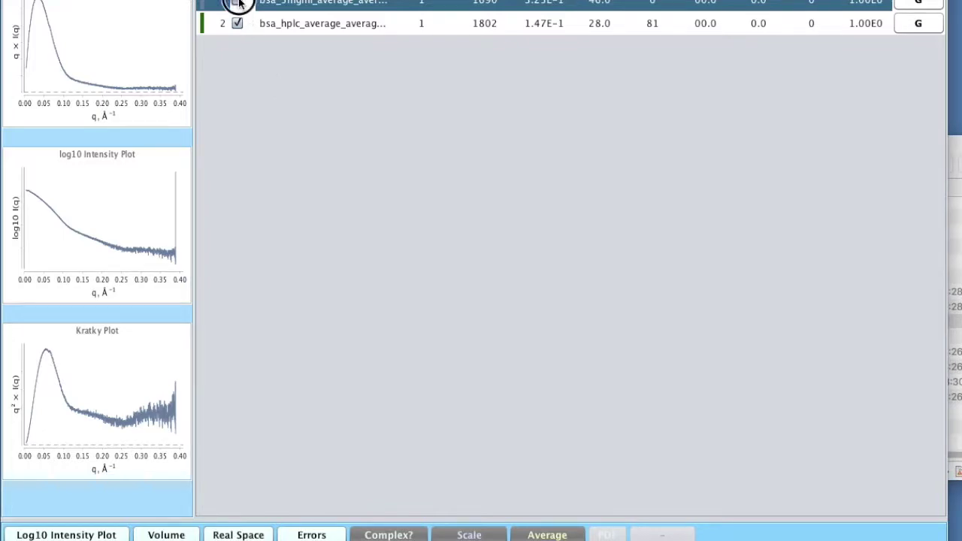
# - Fit the 5 mg/ml BSA data over points 1–1,200 in Real Space (Rg 34.33, chi² 14.56)
pyautogui.click(237, 24)
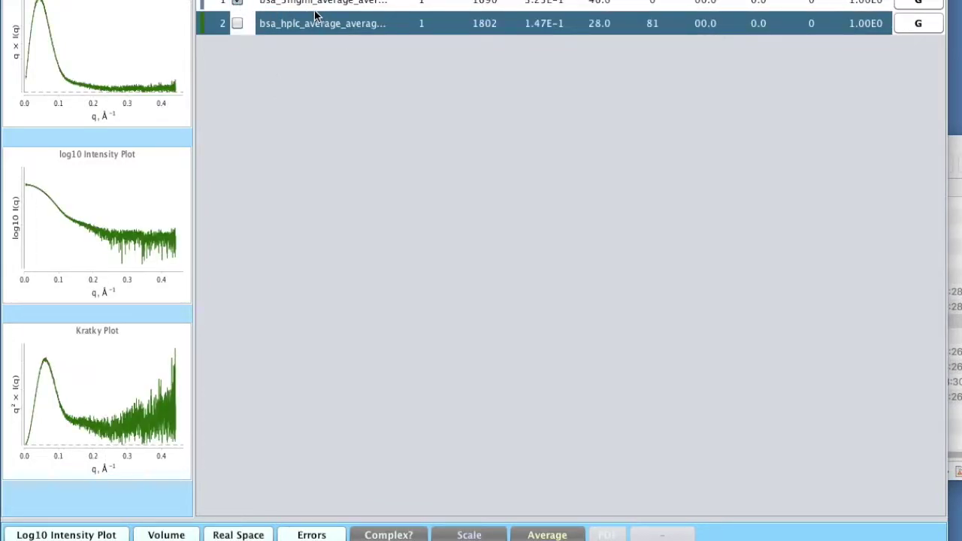
pyautogui.click(246, 535)
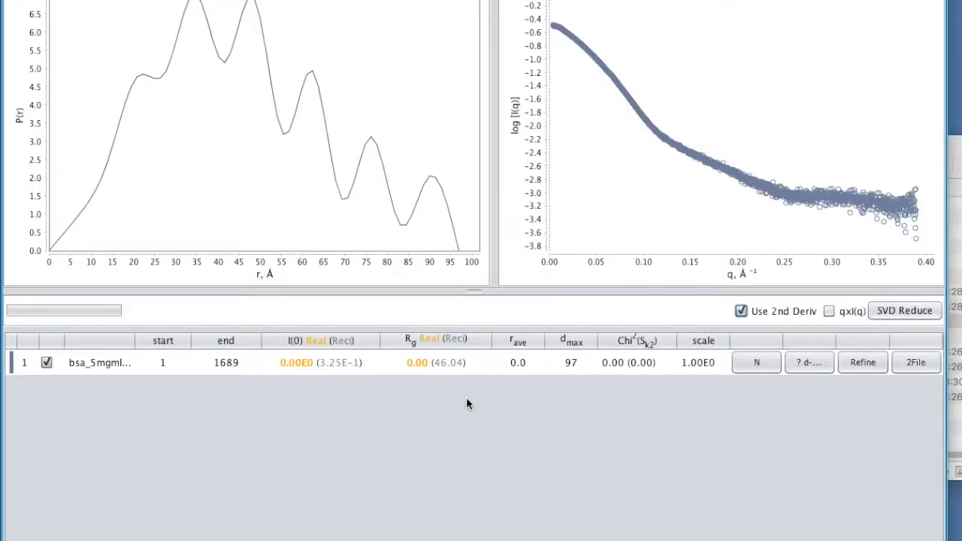
pyautogui.doubleClick(227, 363)
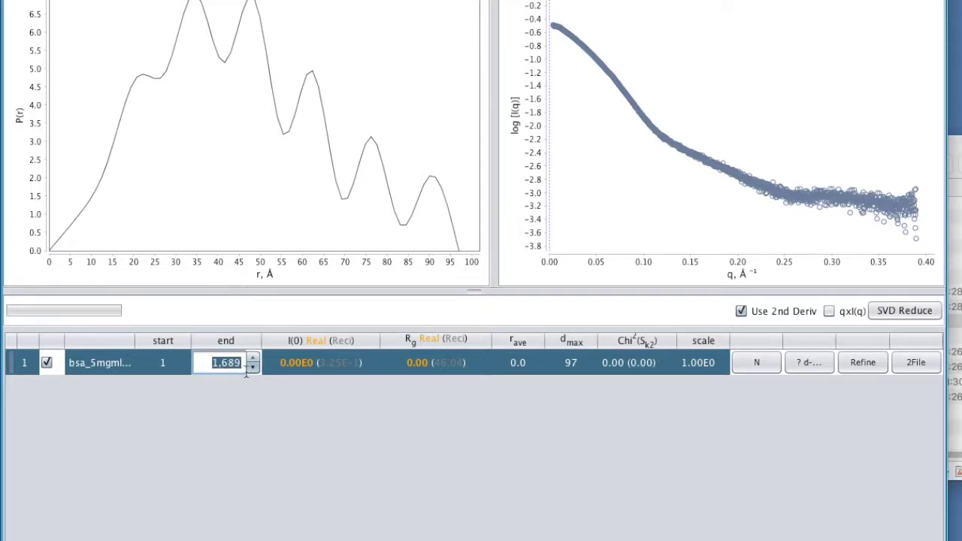
pyautogui.write('1,20')
pyautogui.write('00')
pyautogui.press('Return')
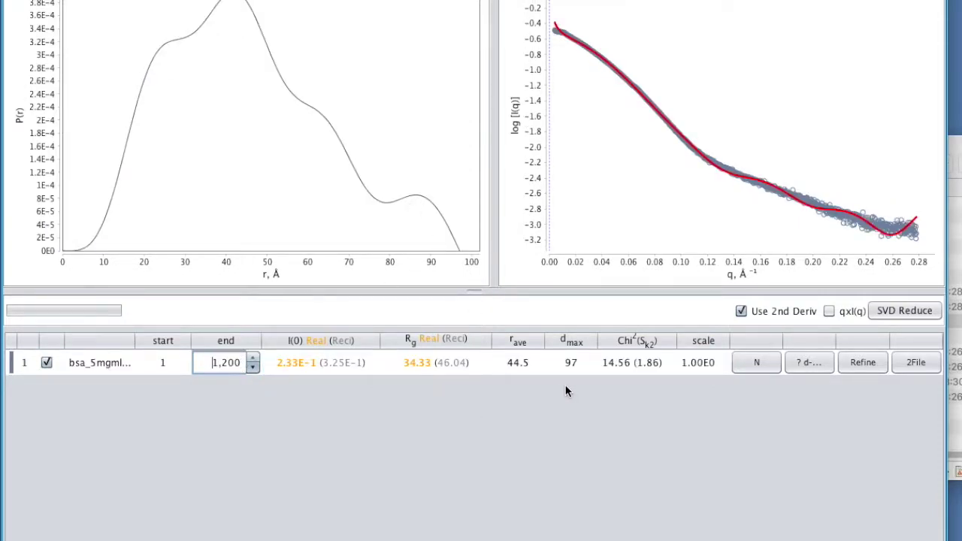
# - Step the BSA dataset's dmax down from 97 to 83 with the spinner
pyautogui.doubleClick(578, 364)
pyautogui.click(589, 367)
pyautogui.click(589, 368)
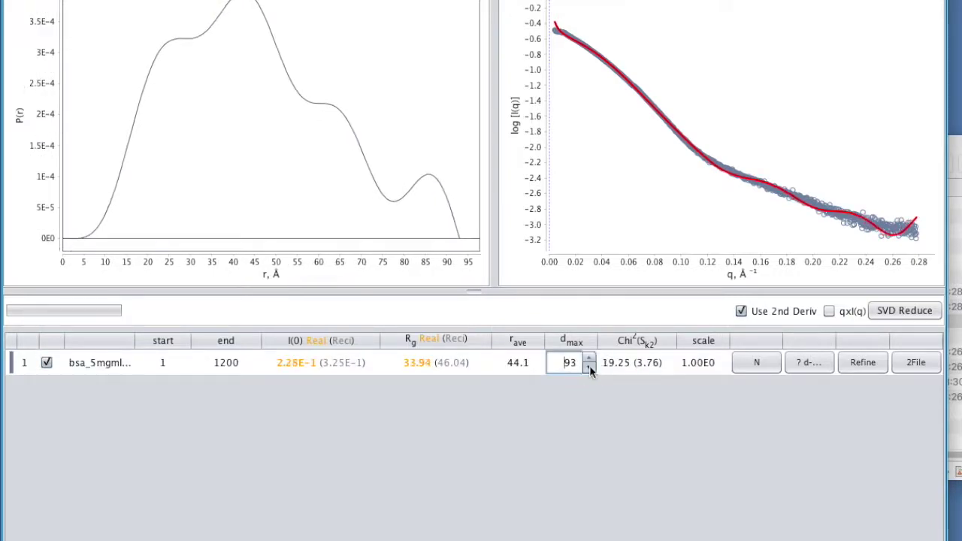
pyautogui.click(589, 367)
pyautogui.click(589, 367)
pyautogui.click(589, 366)
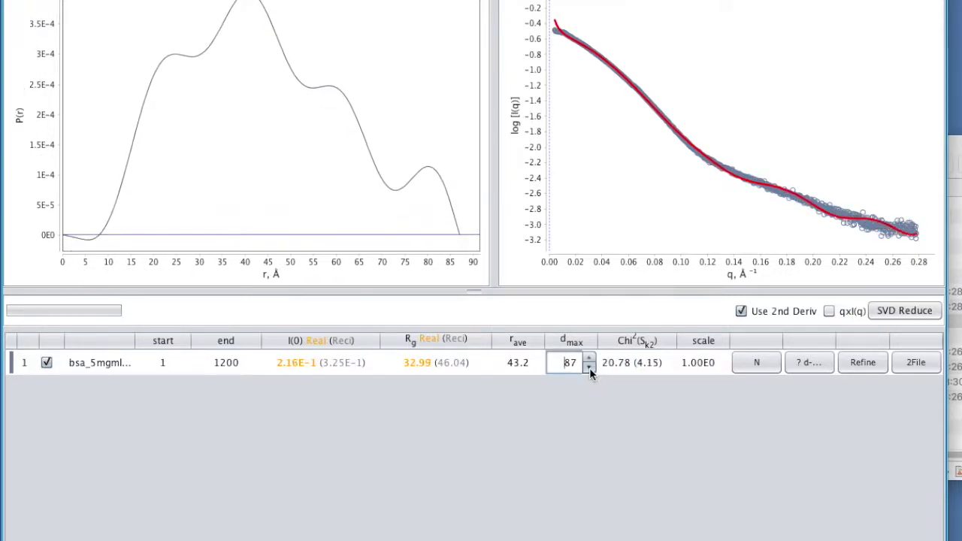
pyautogui.click(589, 368)
pyautogui.click(589, 368)
pyautogui.click(589, 369)
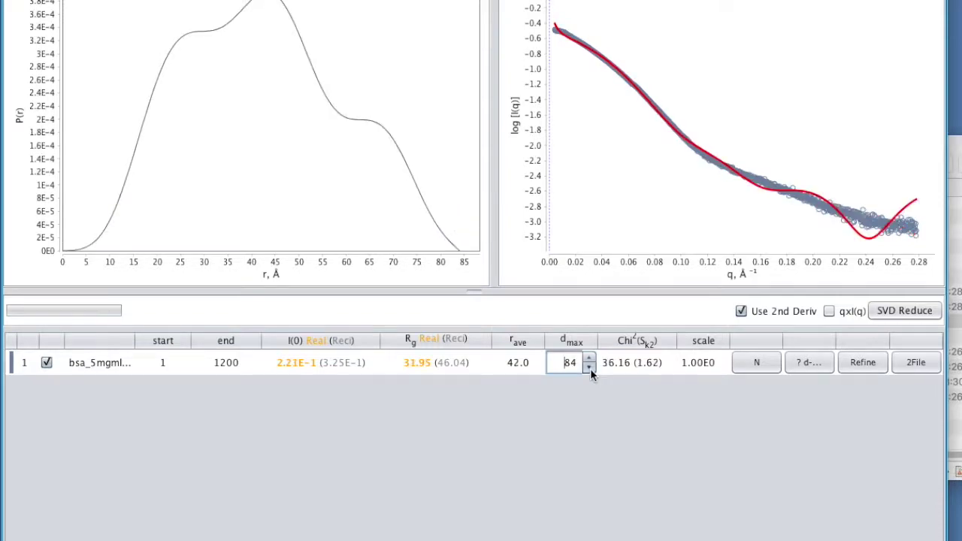
pyautogui.click(590, 368)
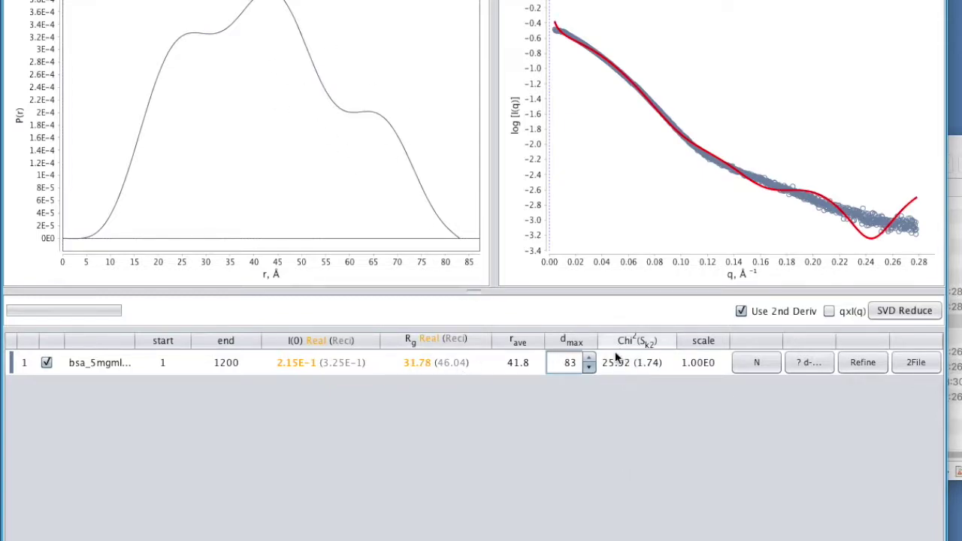
# - Set dmax to 120, bringing Chi² down to 3.48
pyautogui.doubleClick(580, 364)
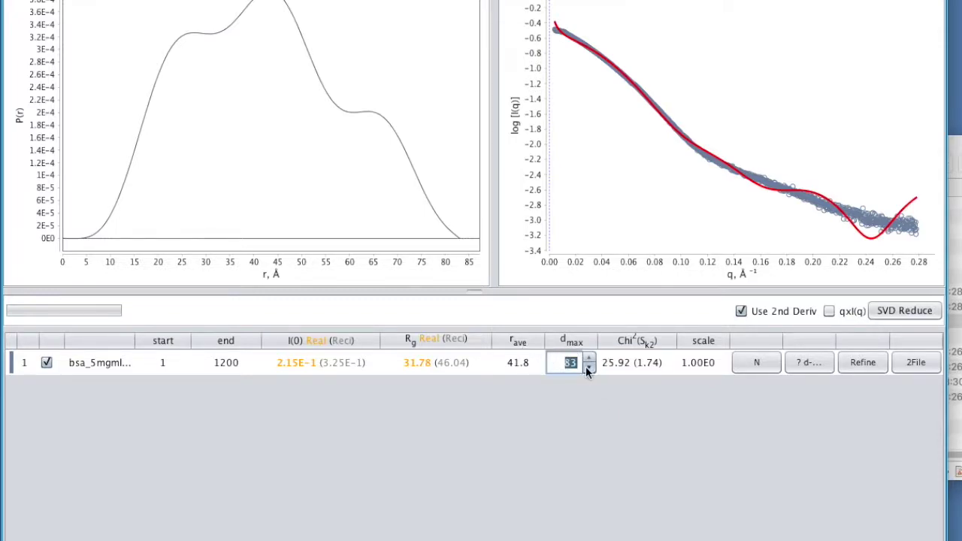
pyautogui.write('120')
pyautogui.press('Return')
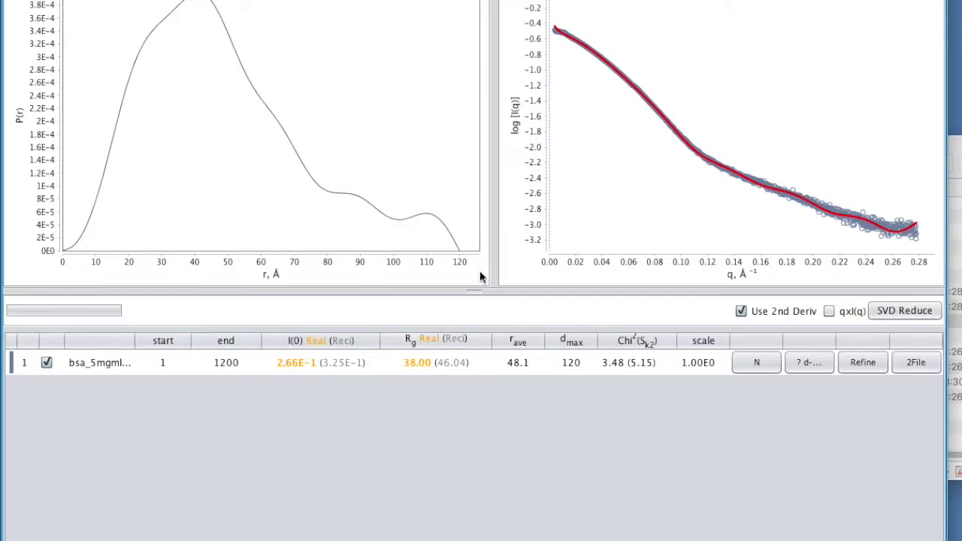
# - Enter a dmax of 130 for the BSA dataset
pyautogui.click(572, 363)
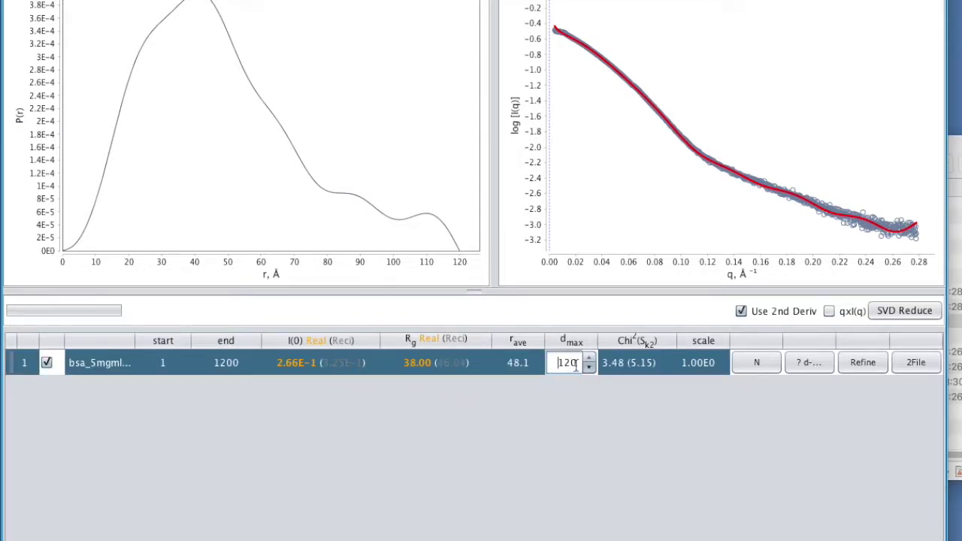
pyautogui.doubleClick(571, 363)
pyautogui.write('130')
pyautogui.press('Return')
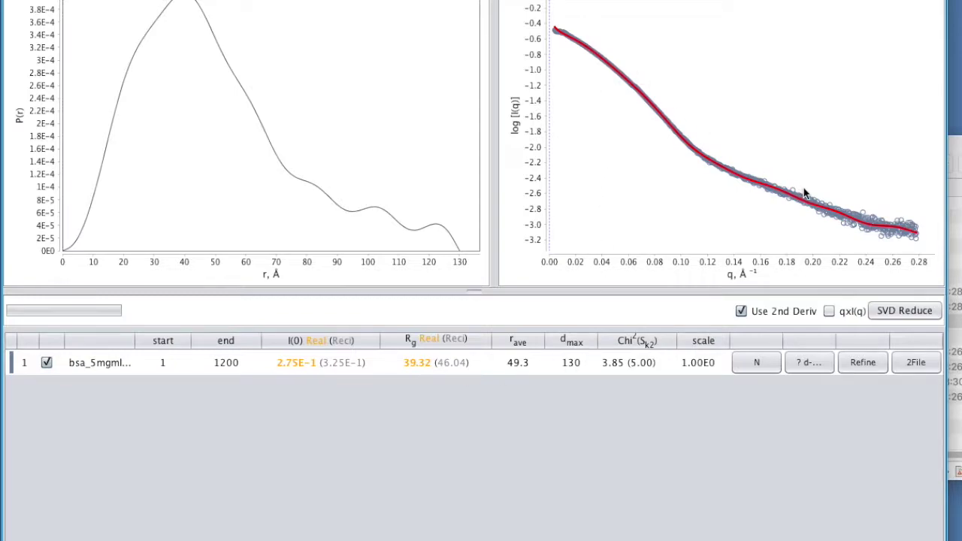
# - Raise dmax step by step from 130 to 141 with the spinner
pyautogui.click(585, 362)
pyautogui.click(590, 359)
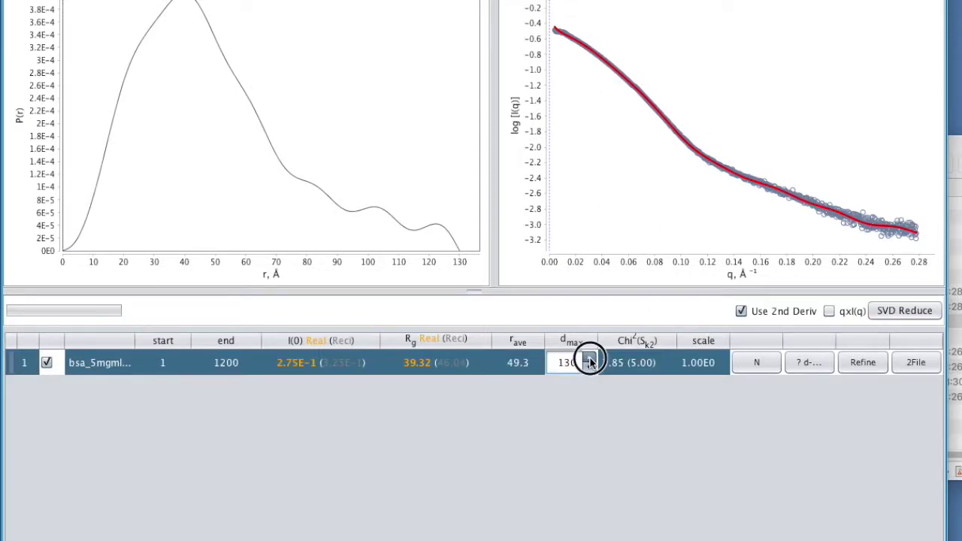
pyautogui.click(589, 358)
pyautogui.click(589, 359)
pyautogui.click(589, 359)
pyautogui.click(589, 358)
pyautogui.click(589, 358)
pyautogui.click(589, 358)
pyautogui.click(589, 359)
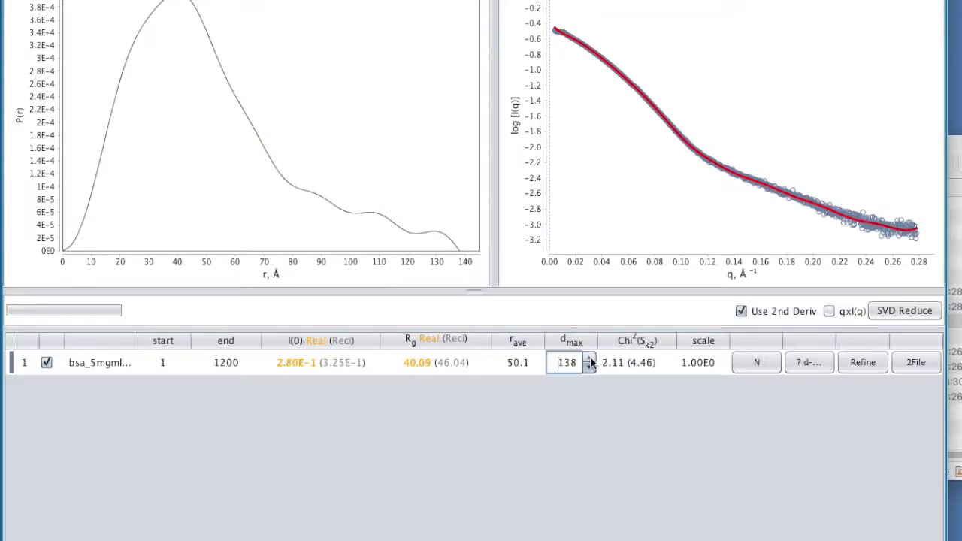
pyautogui.click(589, 359)
pyautogui.click(589, 359)
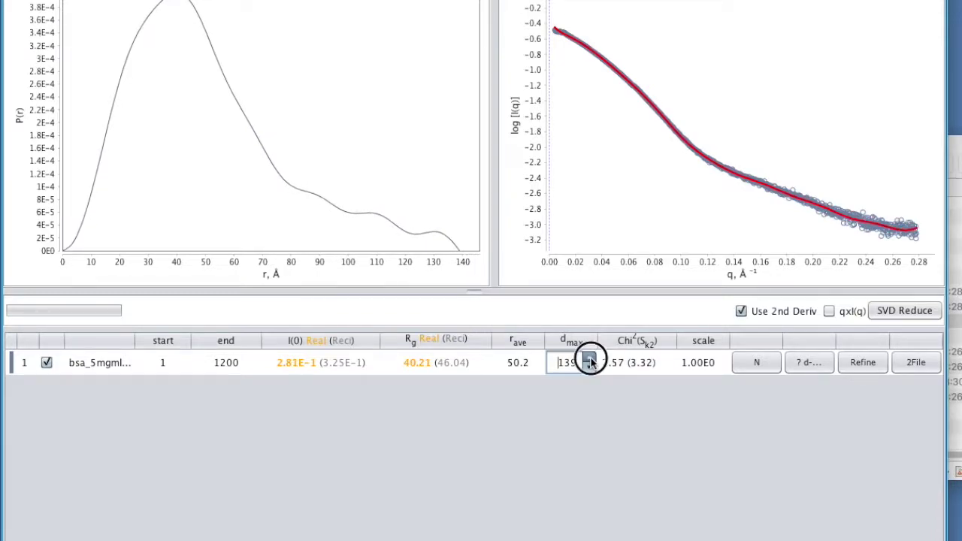
pyautogui.click(589, 358)
pyautogui.click(589, 358)
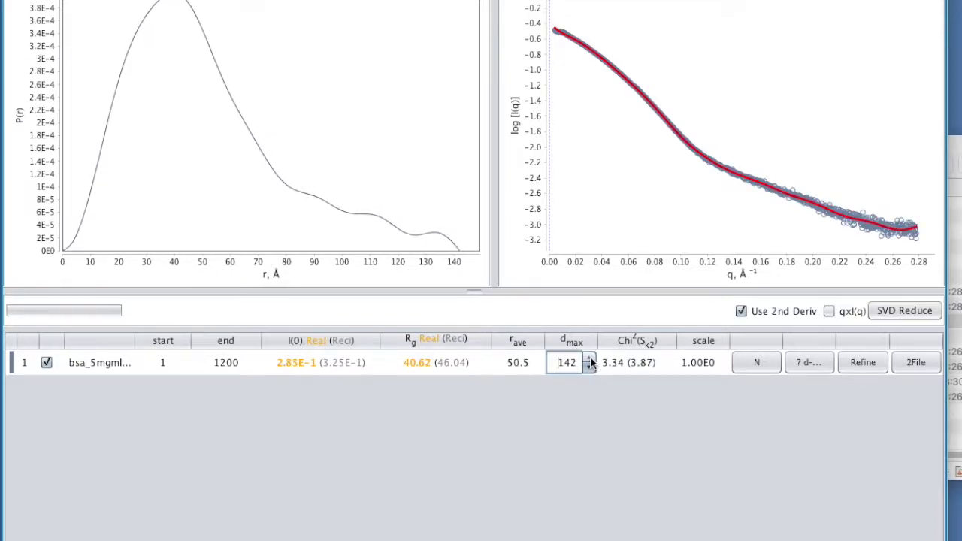
pyautogui.click(589, 359)
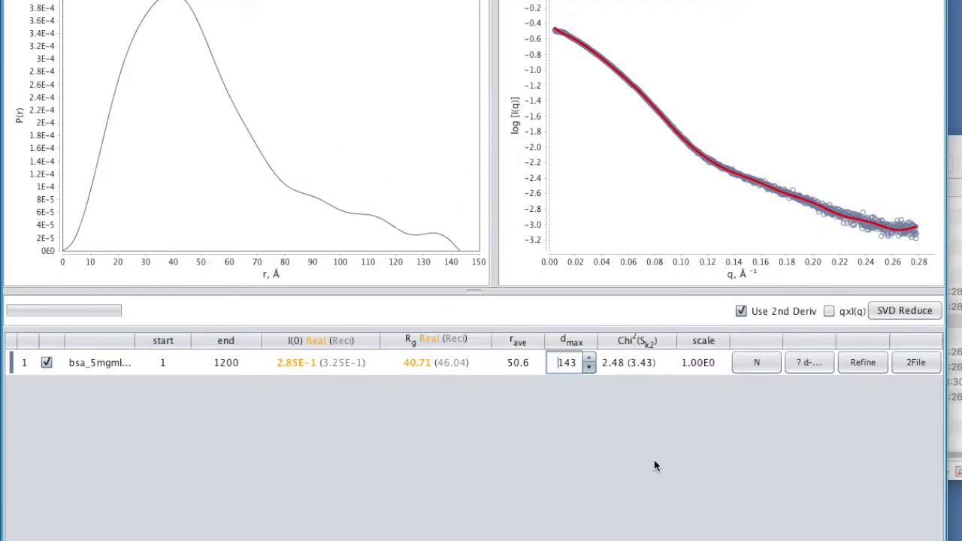
# - Raise dmax to 150, then lower it back to 148, giving chi² 2.18
pyautogui.click(590, 359)
pyautogui.click(590, 358)
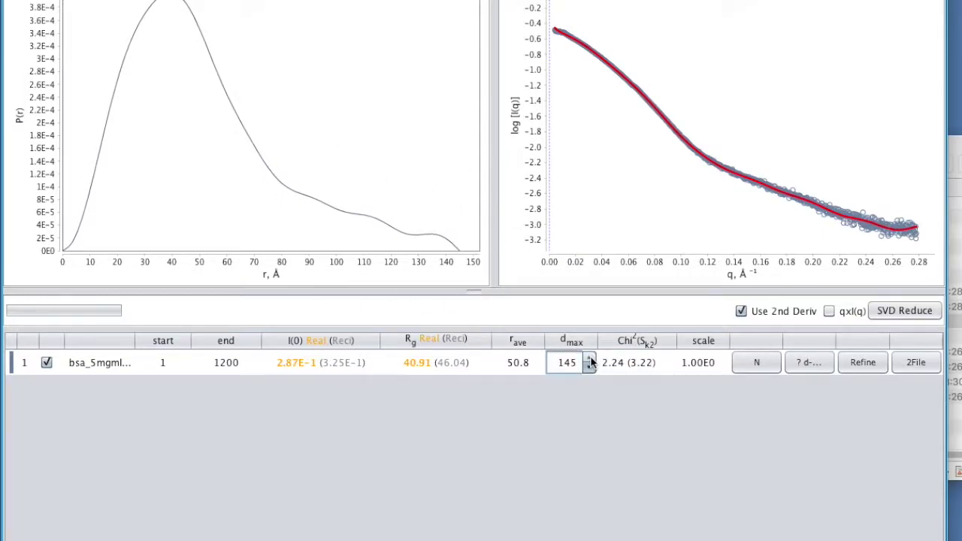
pyautogui.click(590, 360)
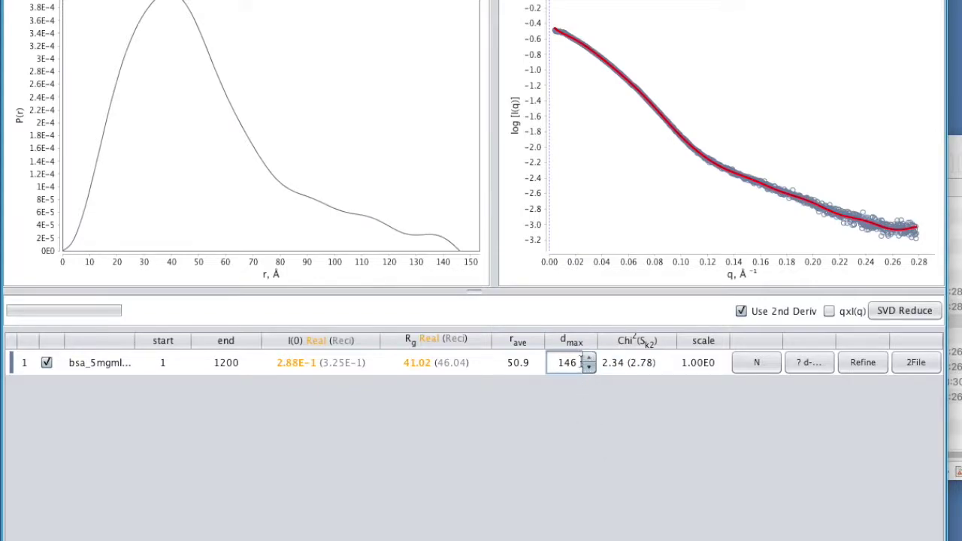
pyautogui.click(590, 359)
pyautogui.click(590, 358)
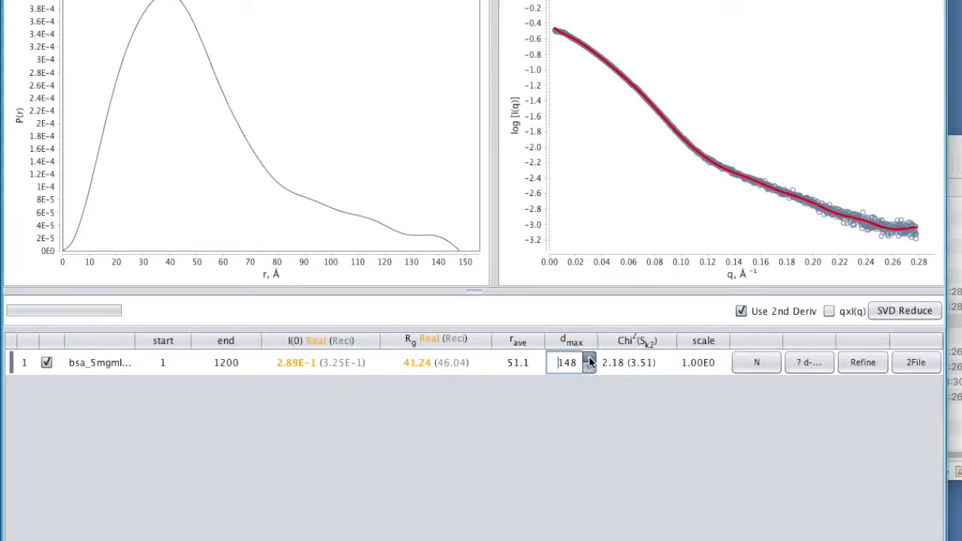
pyautogui.click(590, 358)
pyautogui.click(590, 358)
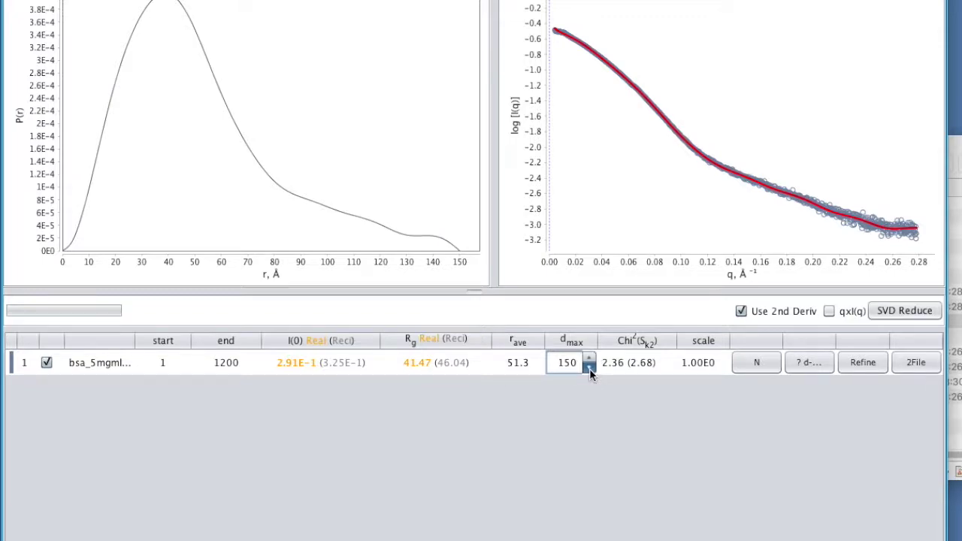
pyautogui.click(589, 367)
pyautogui.click(590, 368)
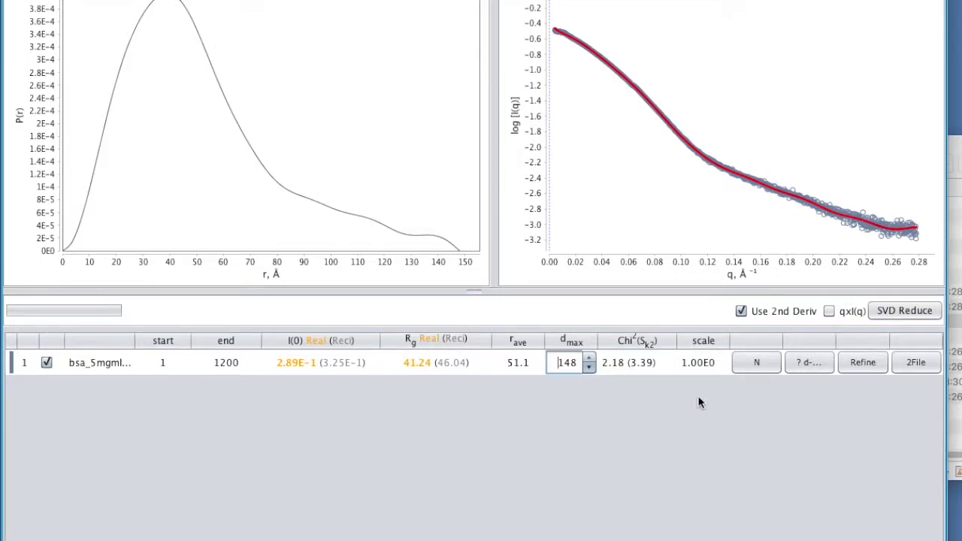
# - Refine the P(r) fit at dmax 148 and dismiss the cross-validation plot
pyautogui.click(866, 362)
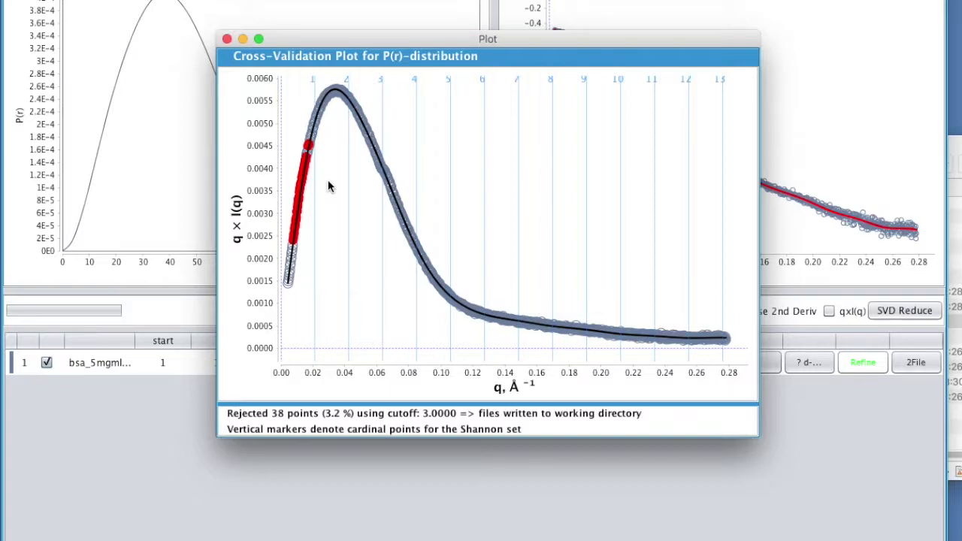
pyautogui.click(227, 38)
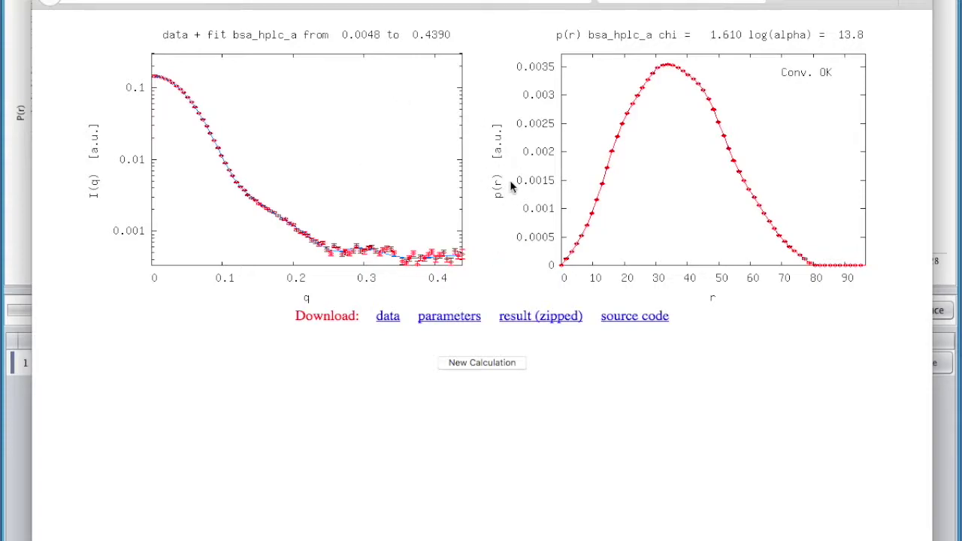
# - Go back to the EMBL GNOM 4.6 program page in the browser
pyautogui.hotkey('alt', 'Left')
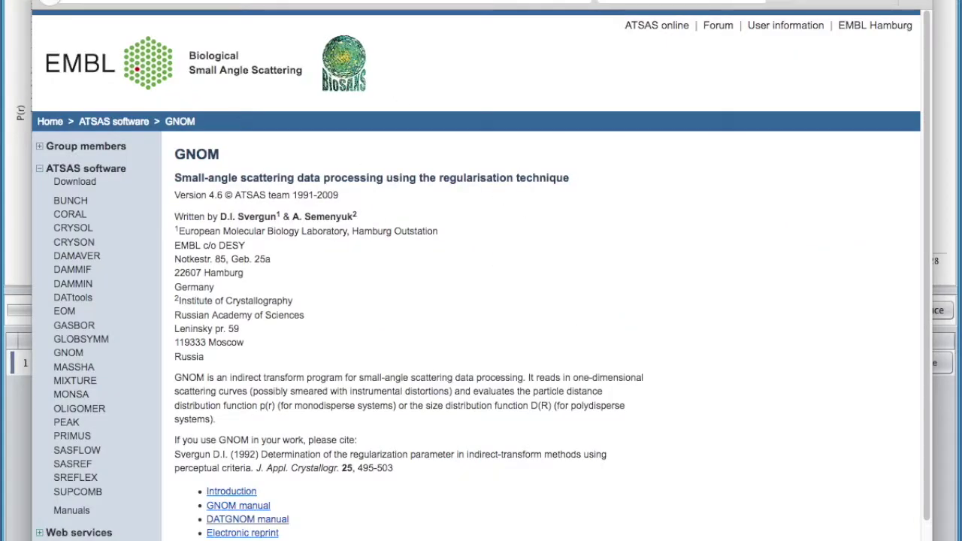